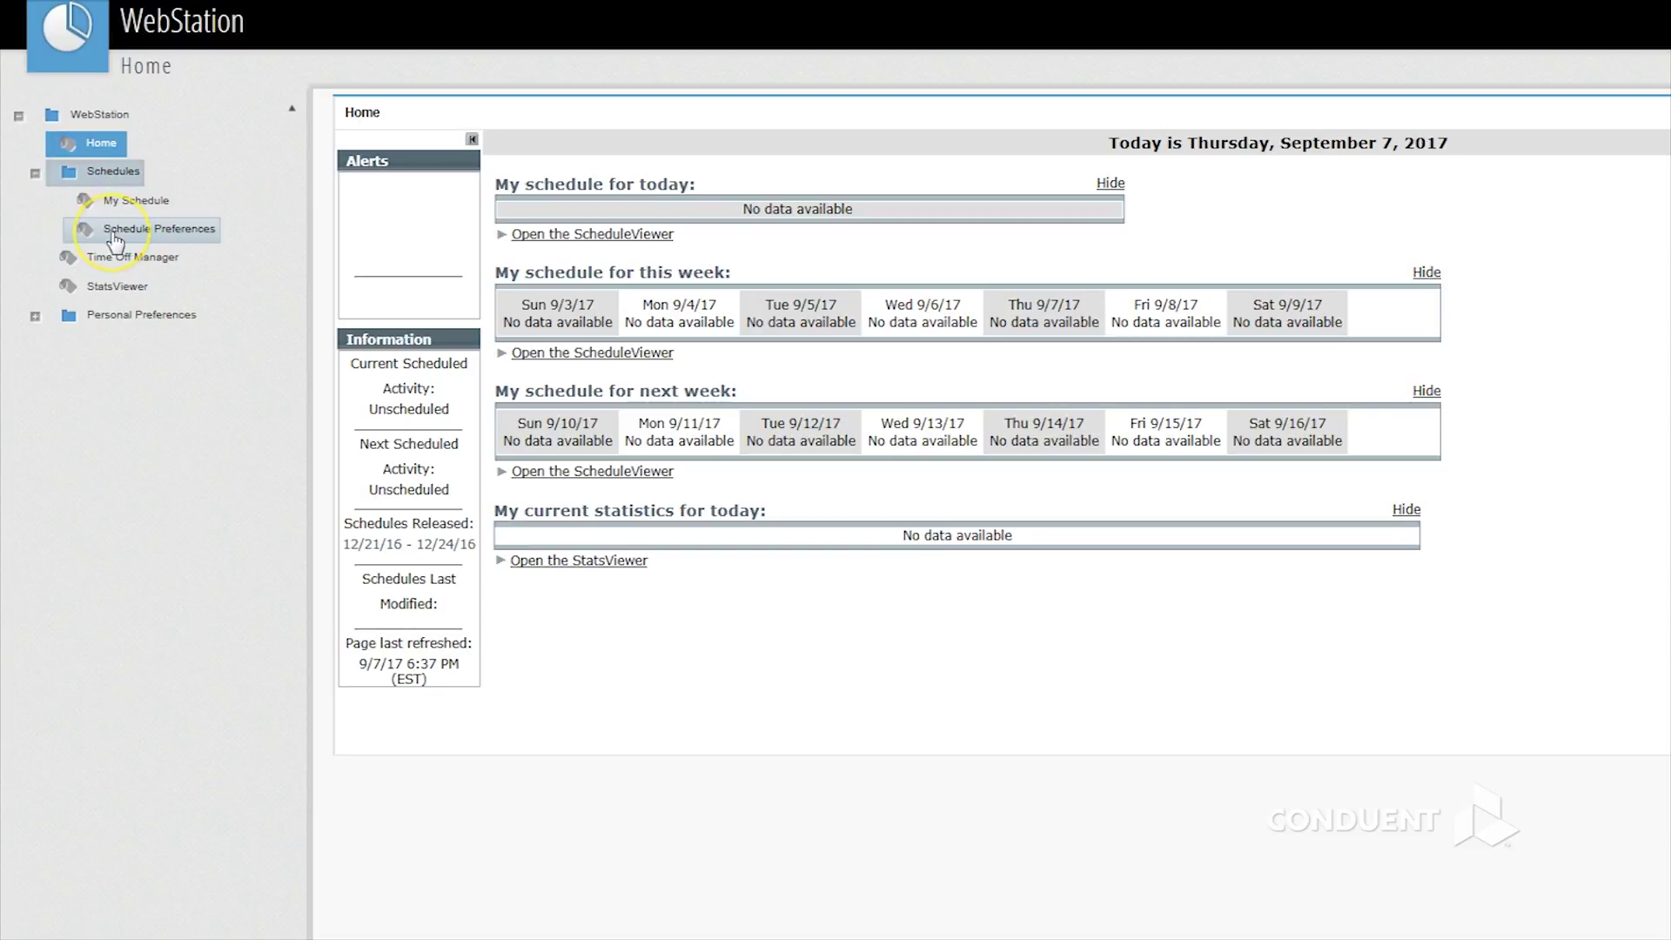
# - Open the schedule preferences for the default date range and keep lunch times relative to the schedule start time
pyautogui.click(115, 233)
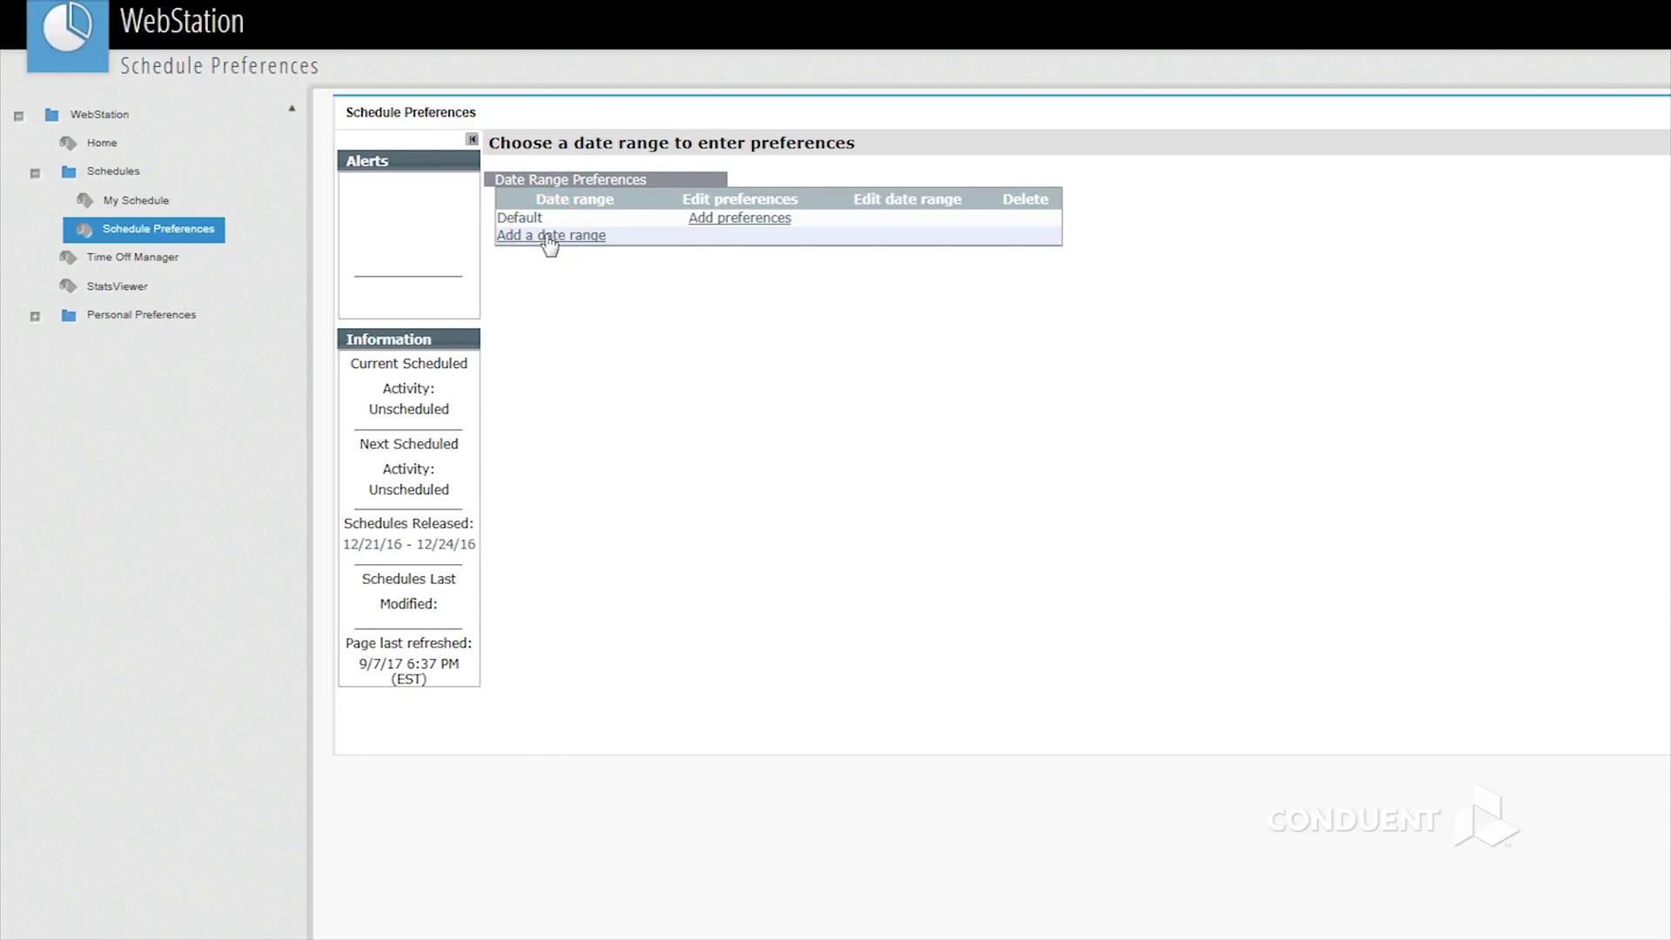
pyautogui.click(734, 221)
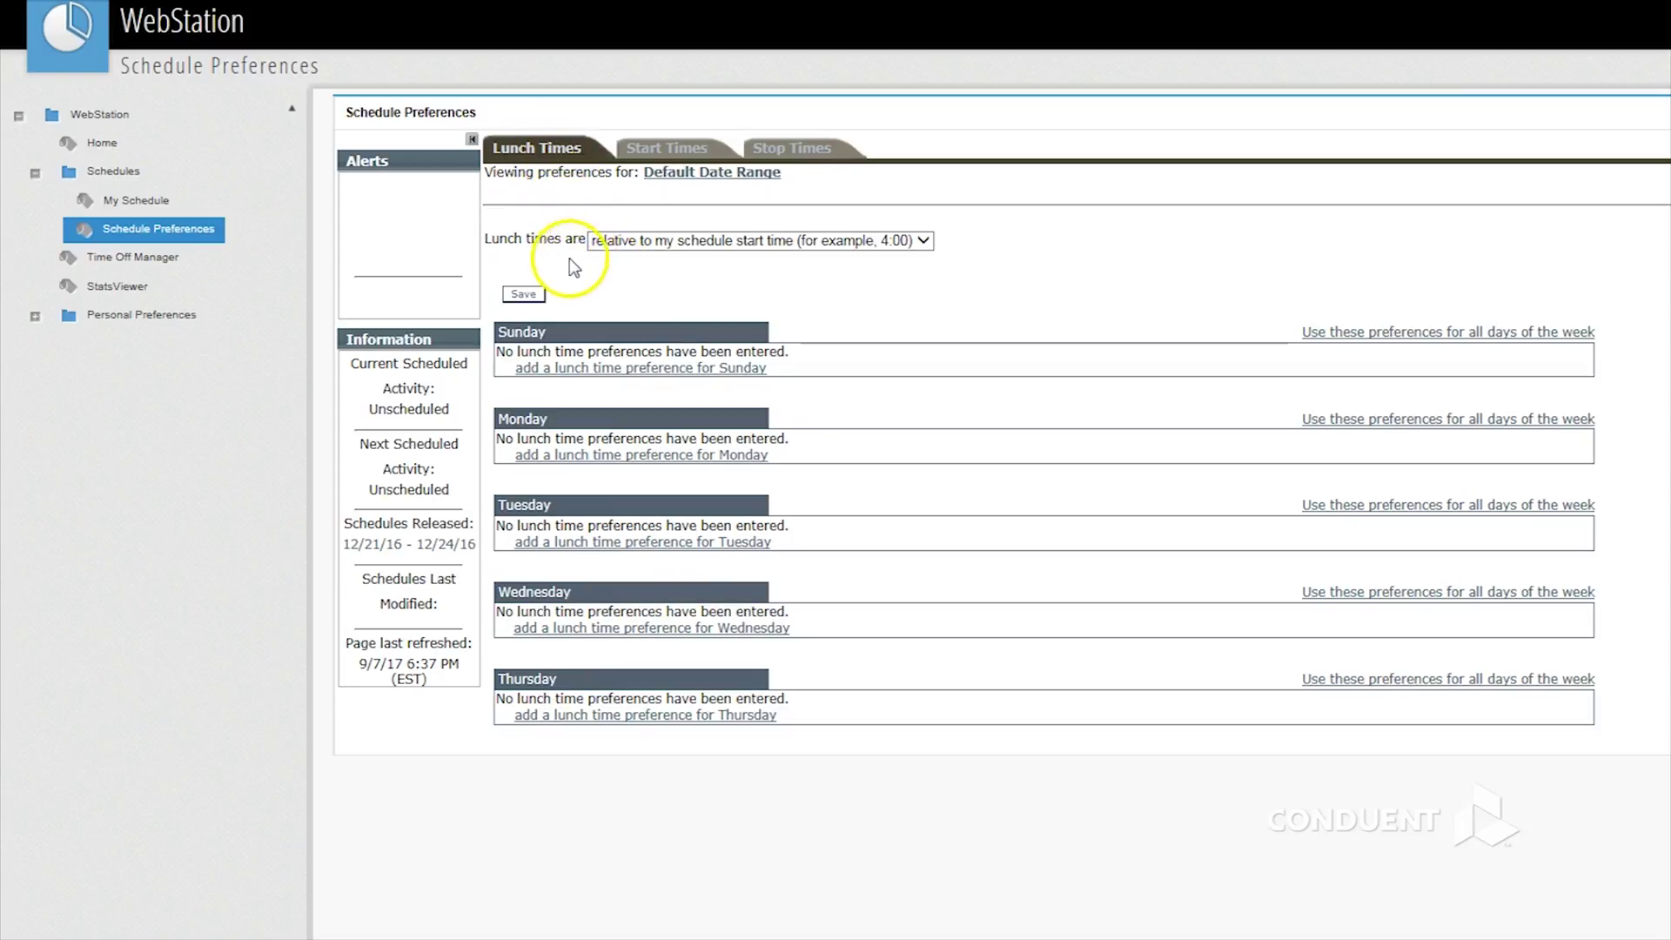
pyautogui.click(924, 244)
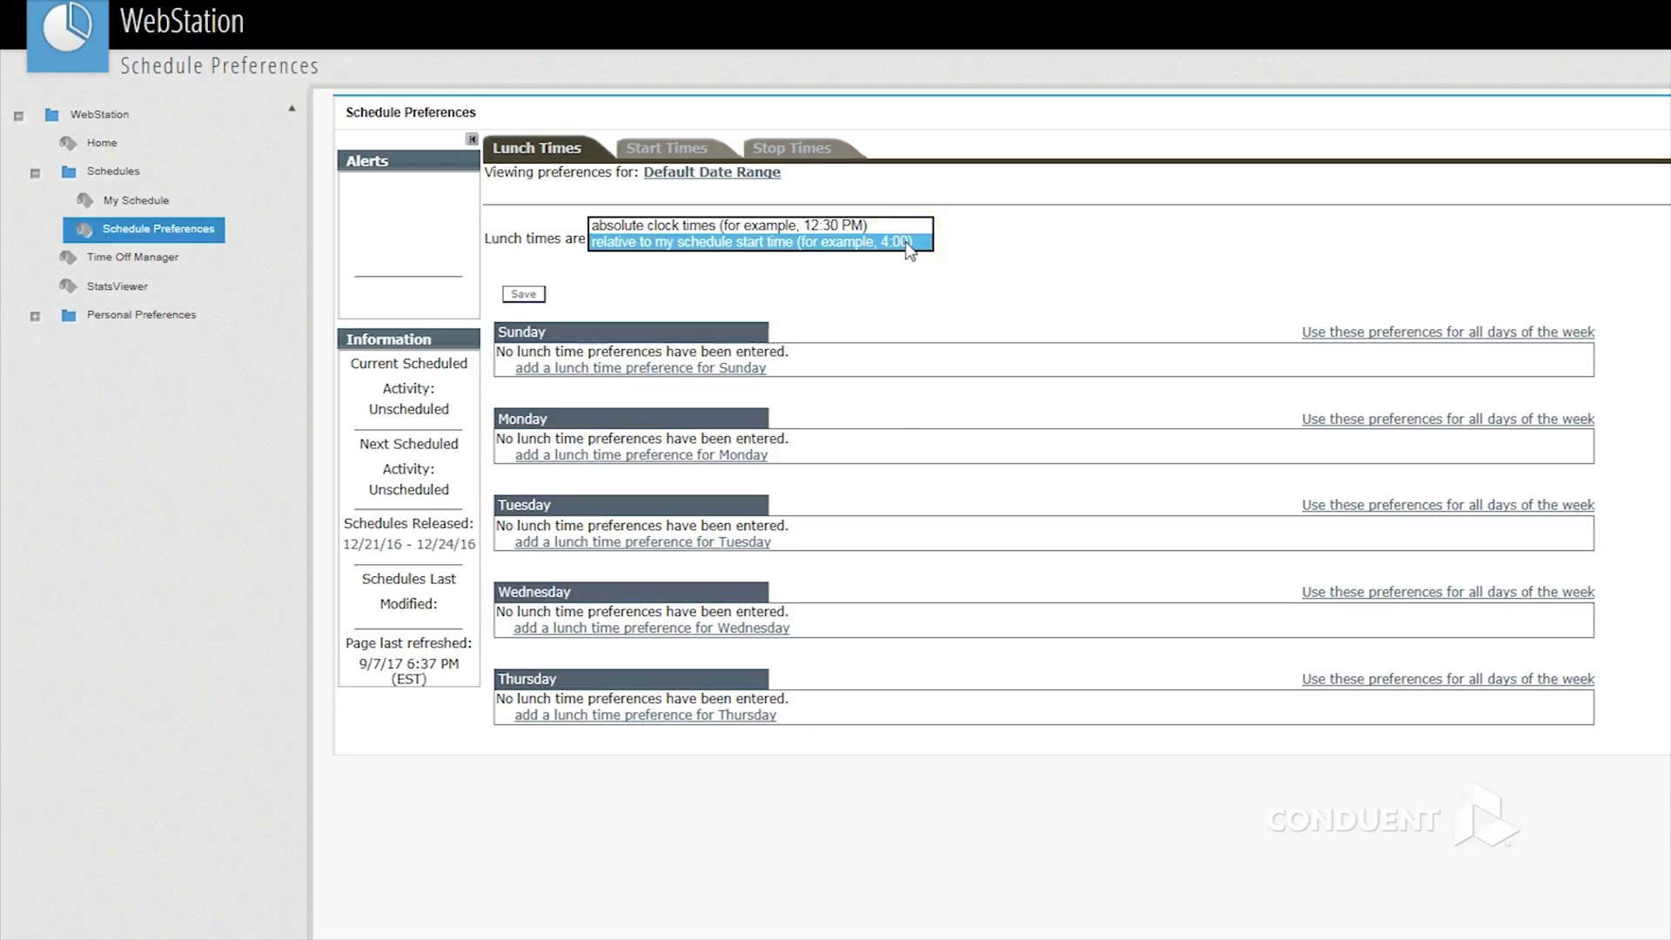
pyautogui.click(903, 243)
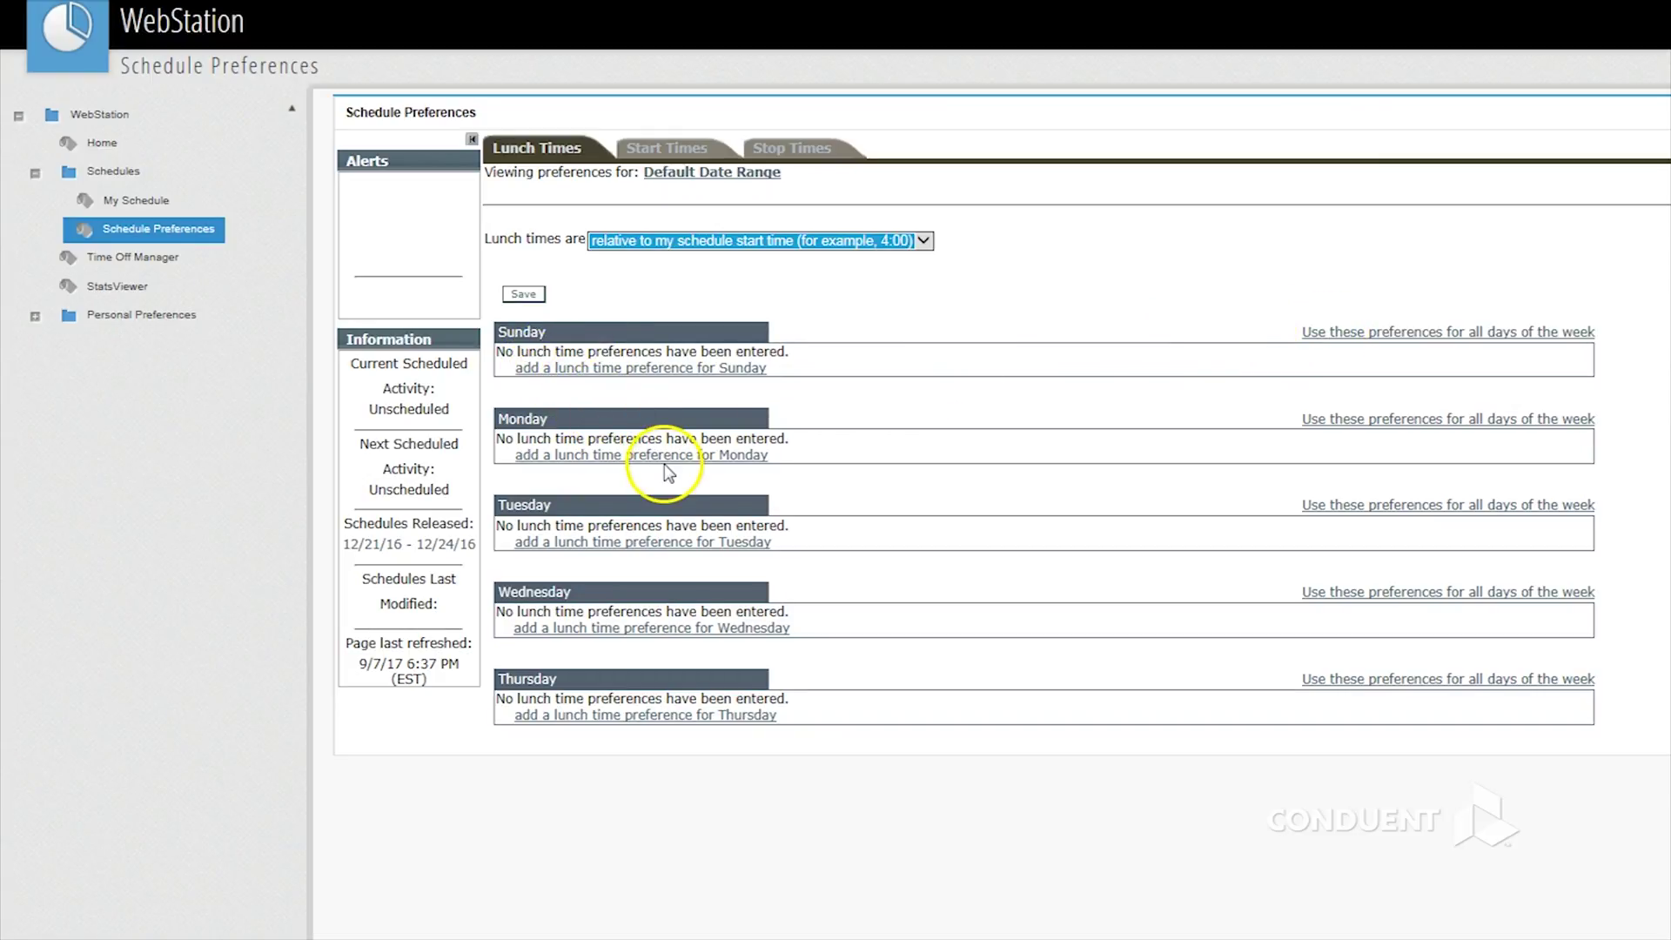
# - Add and save a Sunday lunch time preference to go to lunch as early as possible
pyautogui.scroll(-2, 664, 470)
pyautogui.scroll(2, 664, 467)
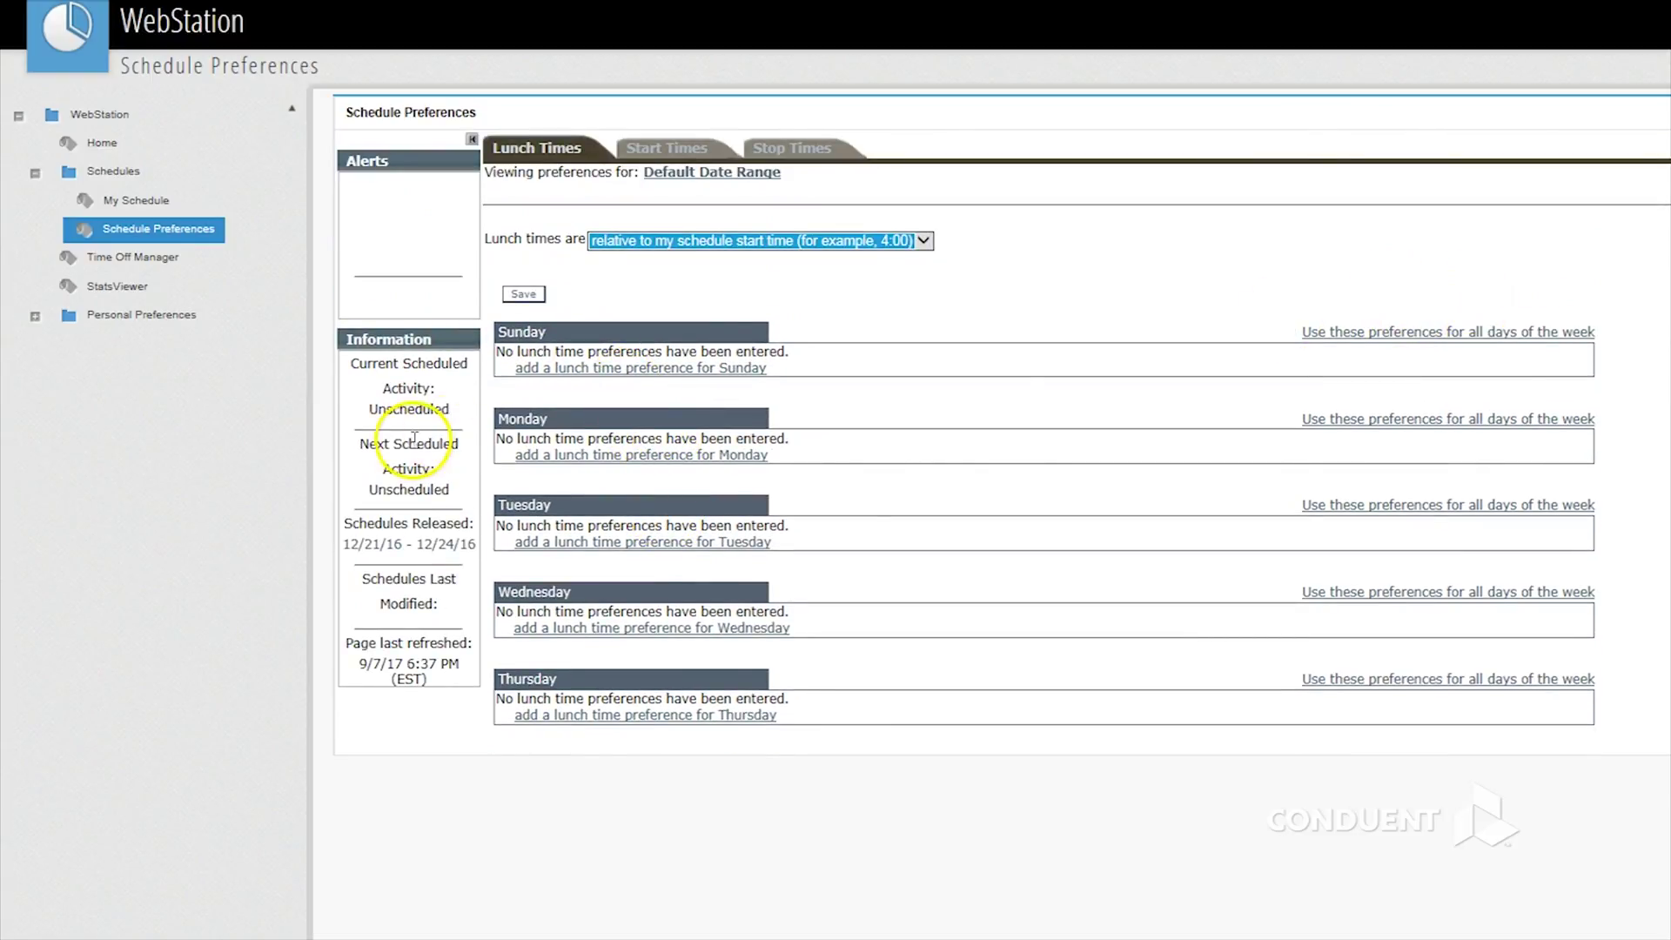
pyautogui.click(605, 375)
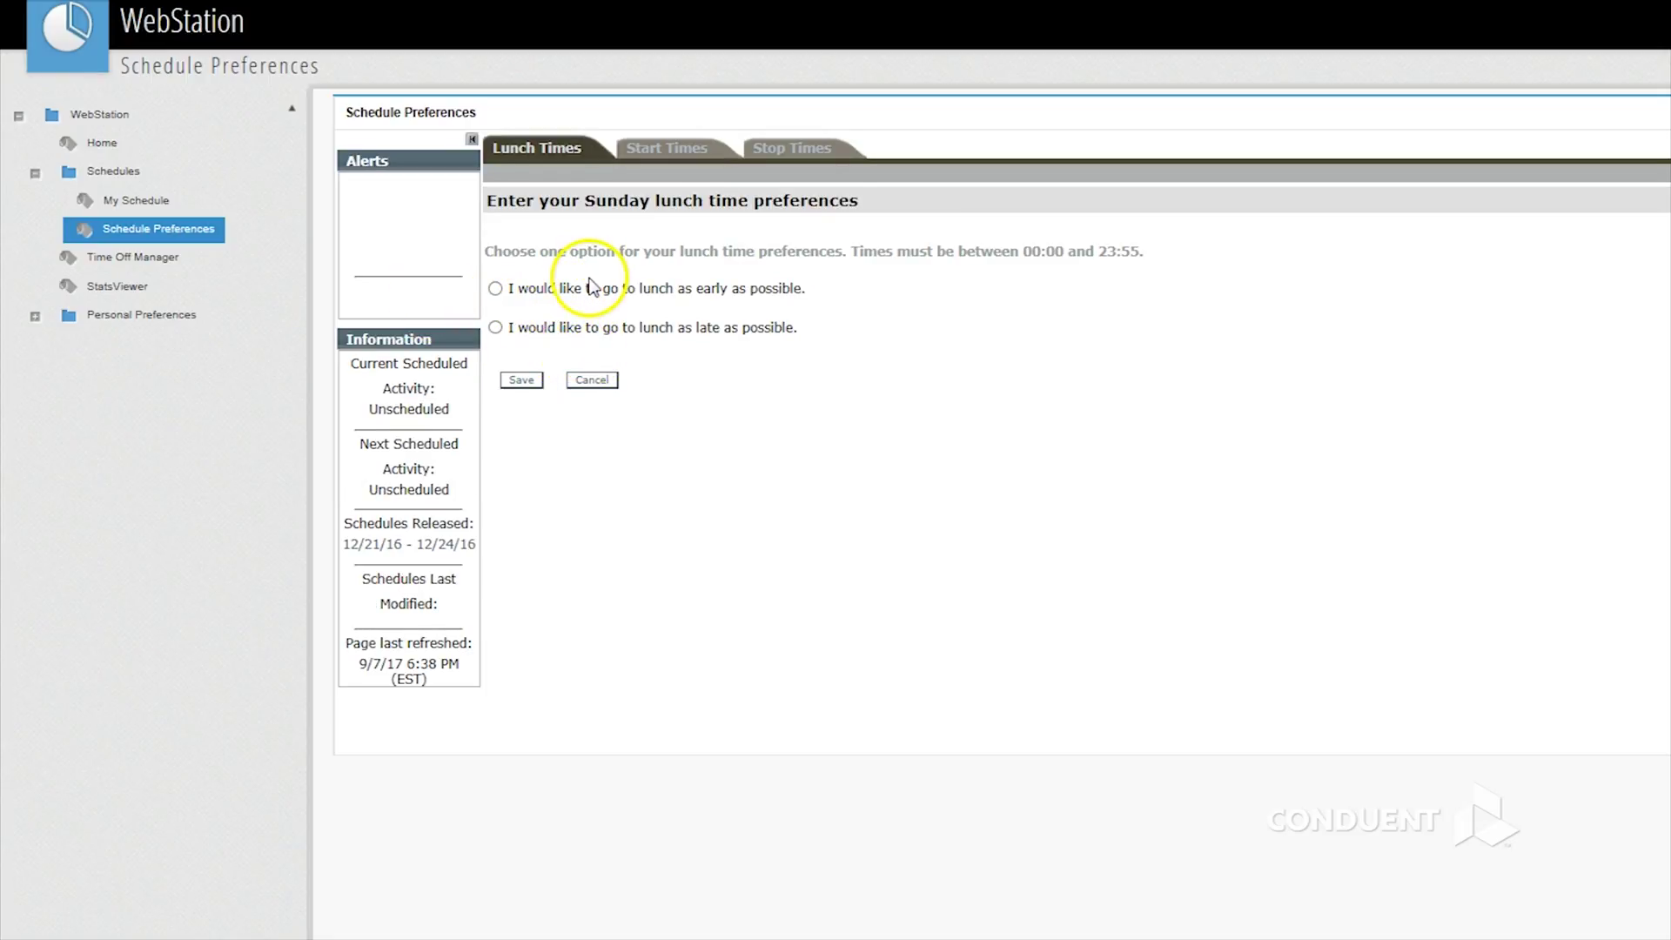
pyautogui.click(496, 288)
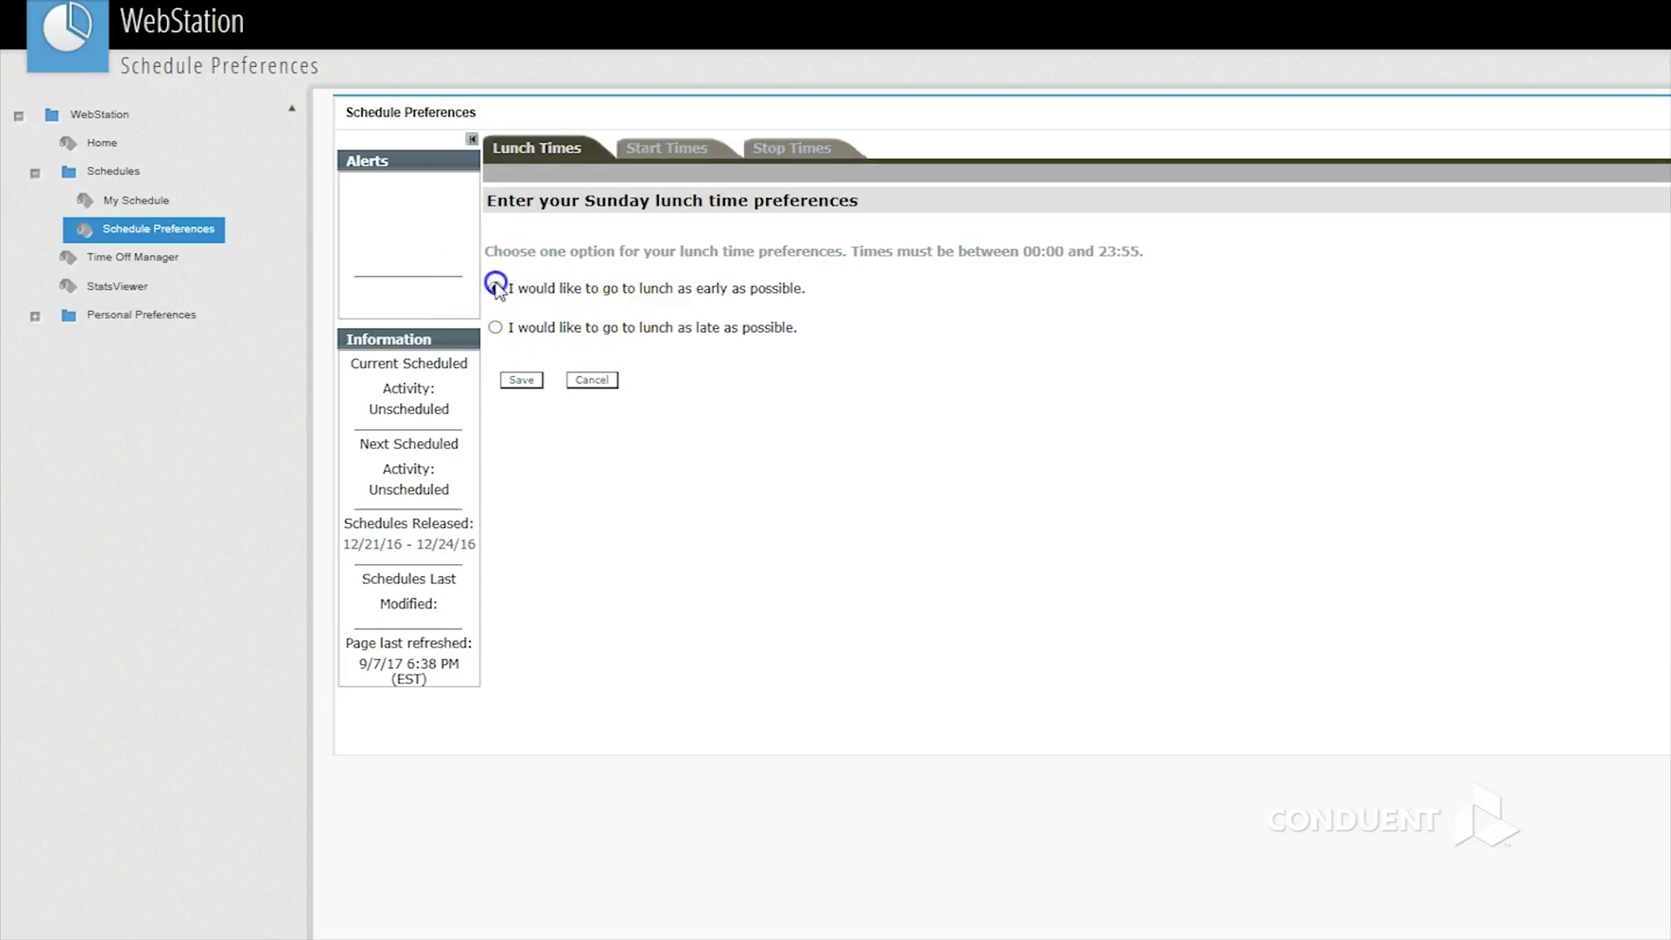
pyautogui.click(537, 384)
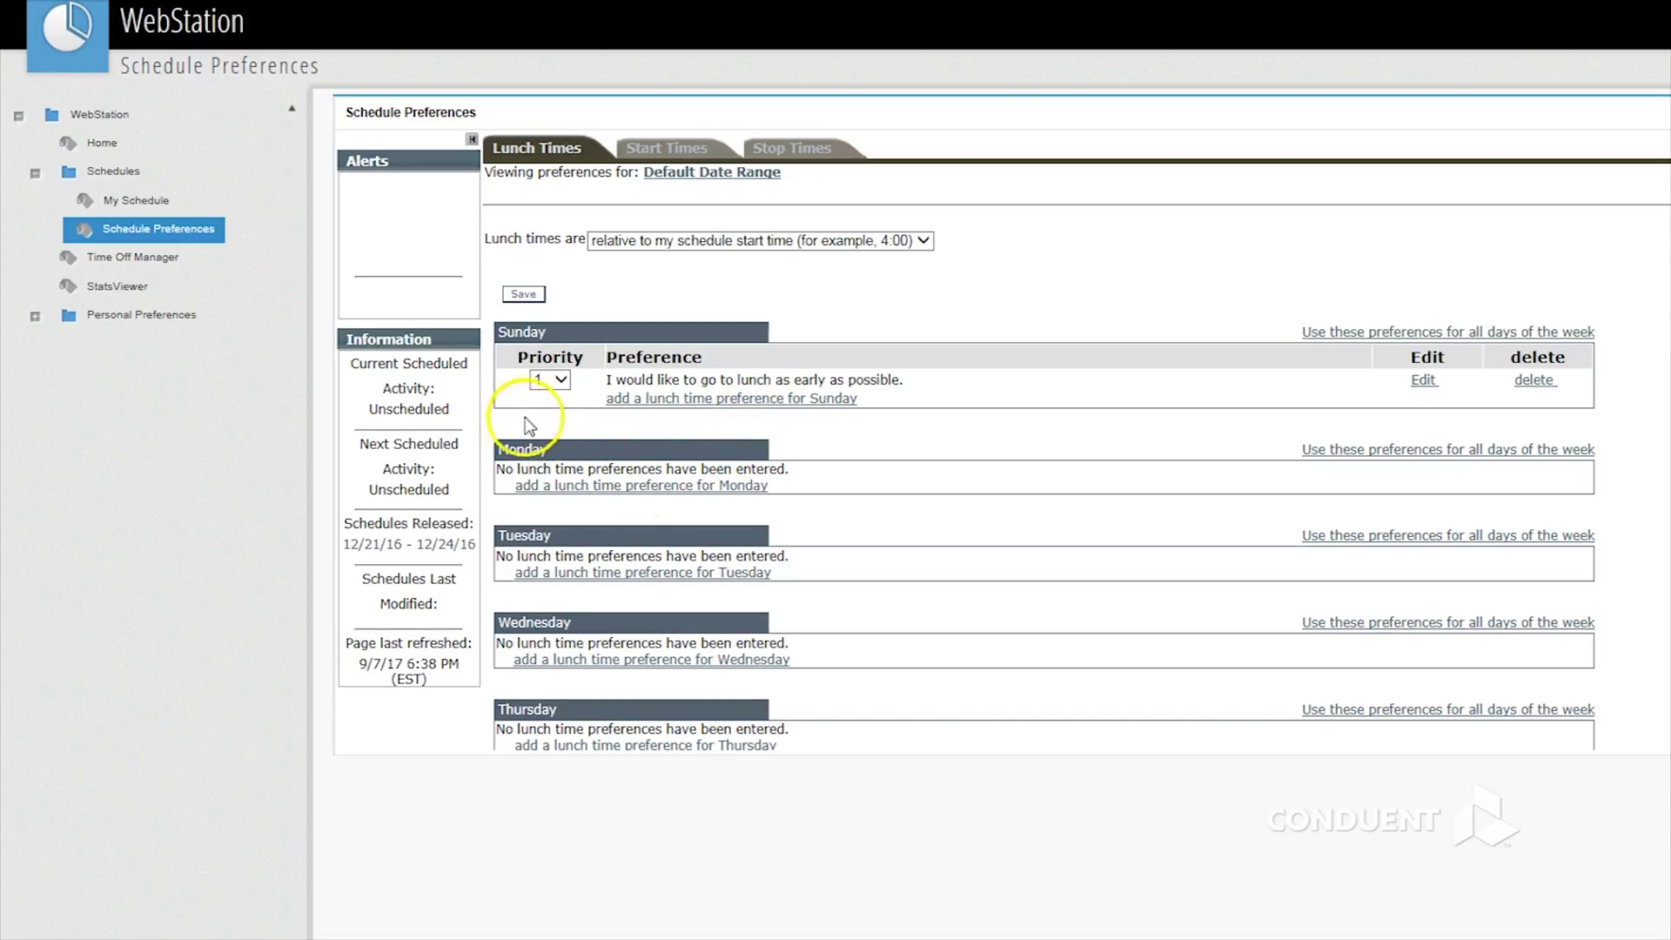
# - Keep the Sunday lunch preference at priority 1 and apply it to all days of the week
pyautogui.click(561, 381)
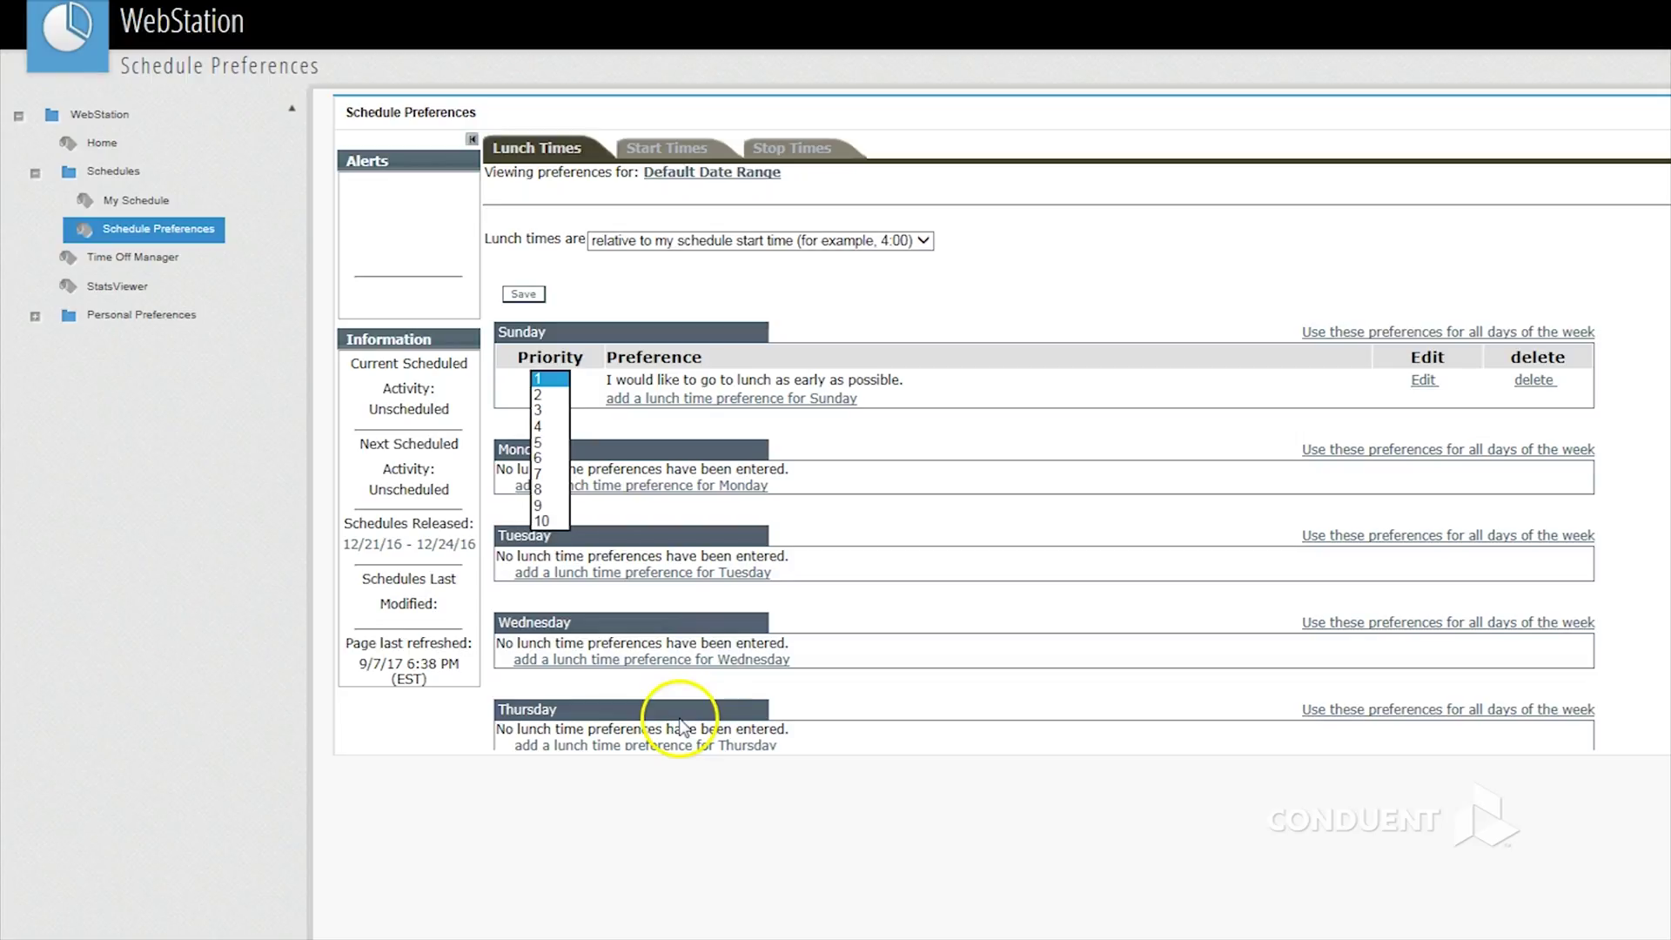
pyautogui.click(1377, 335)
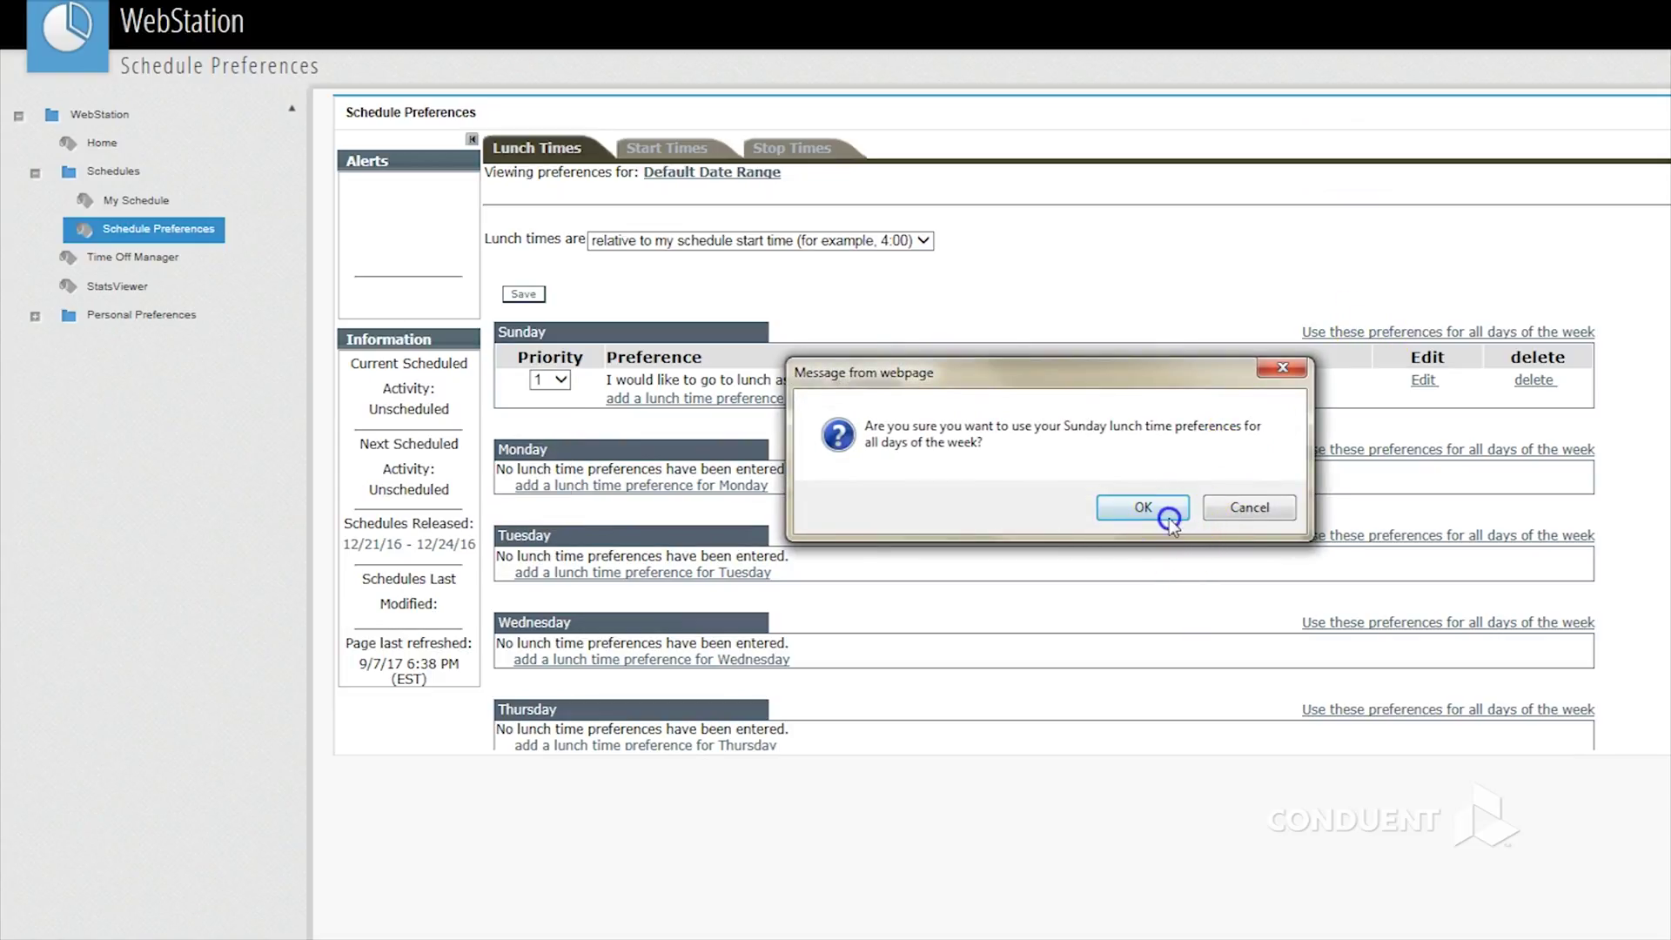
pyautogui.click(1166, 516)
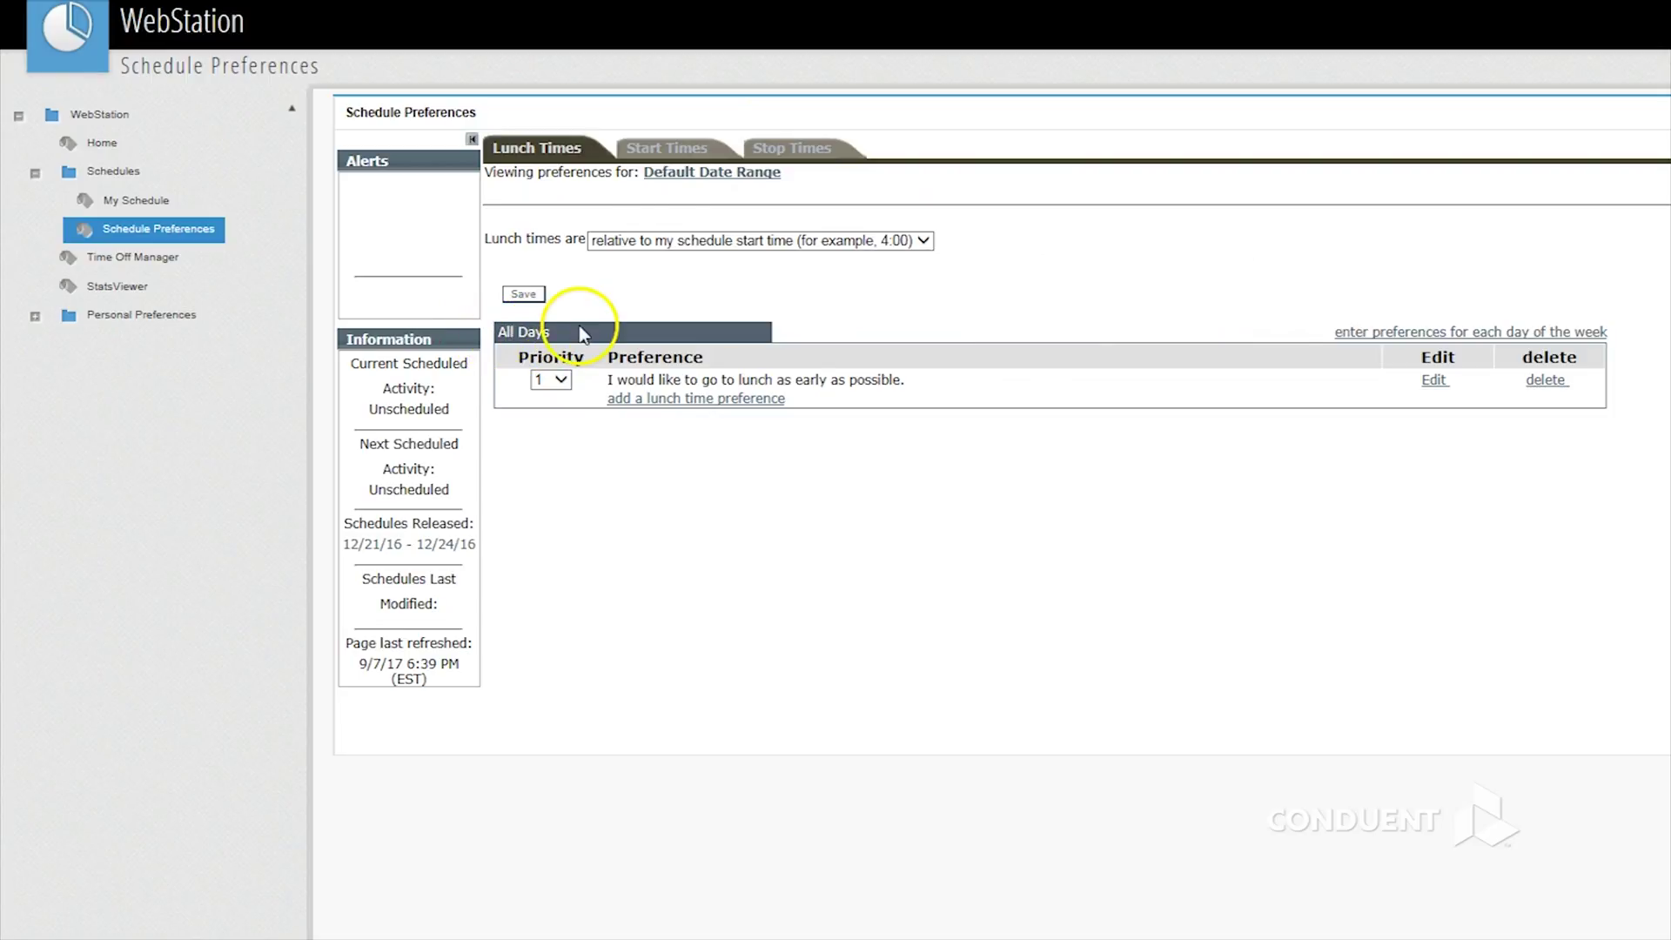
# - Add and save a Sunday start time preference to start as late as possible
pyautogui.click(667, 148)
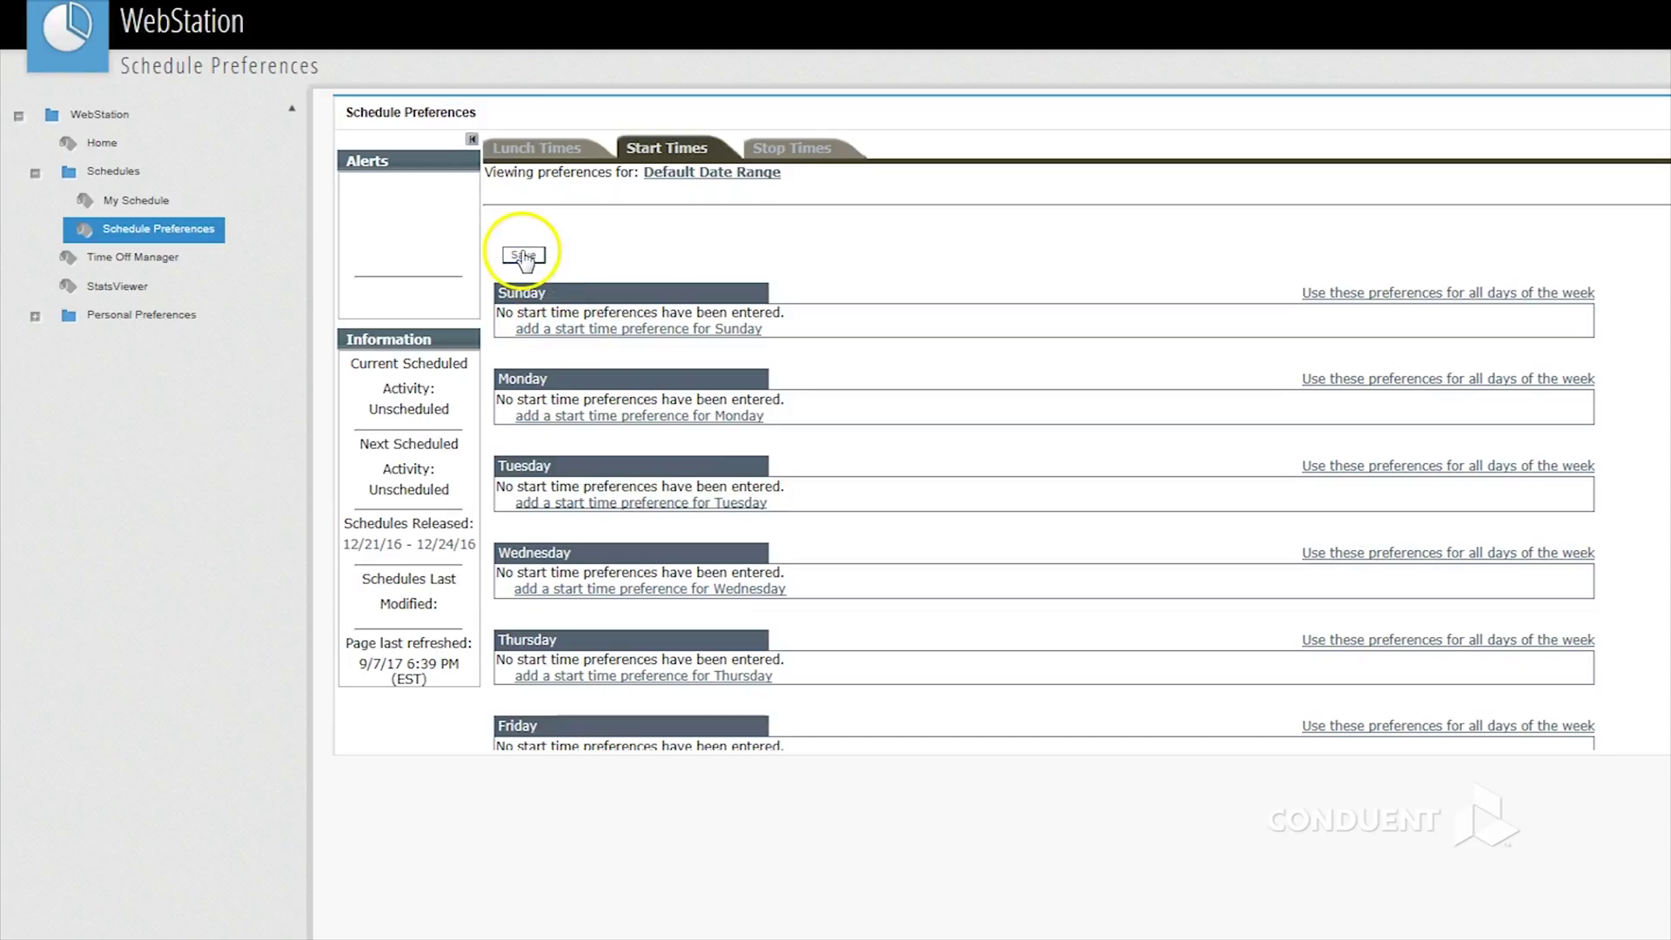
pyautogui.click(577, 329)
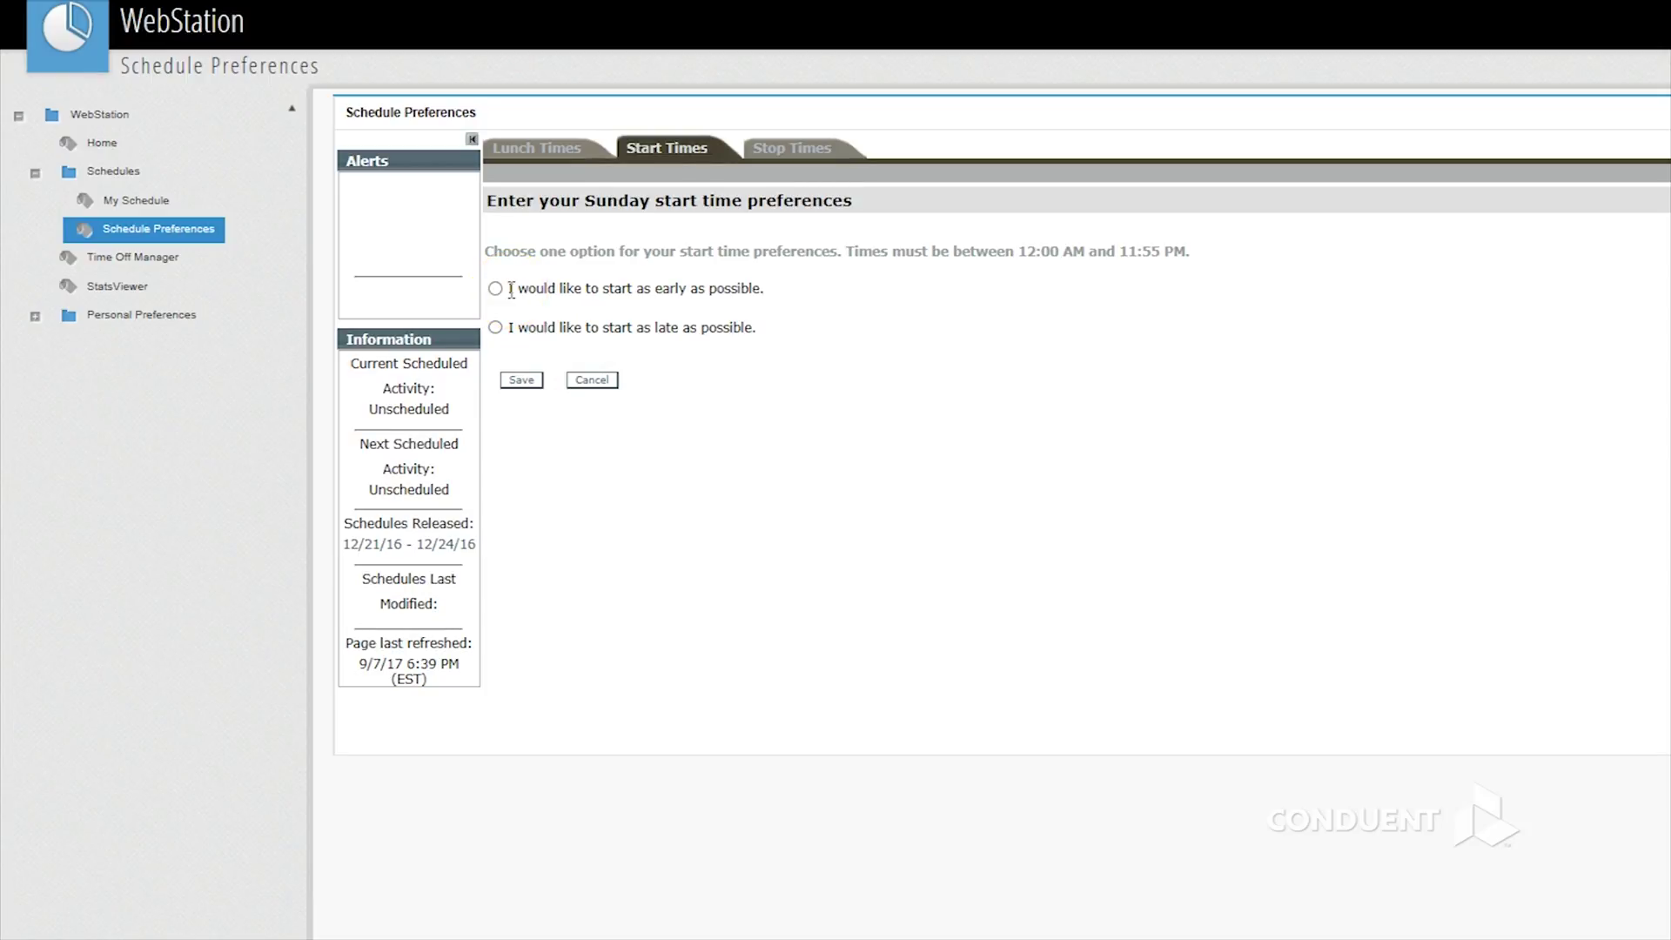
pyautogui.click(496, 328)
pyautogui.click(518, 380)
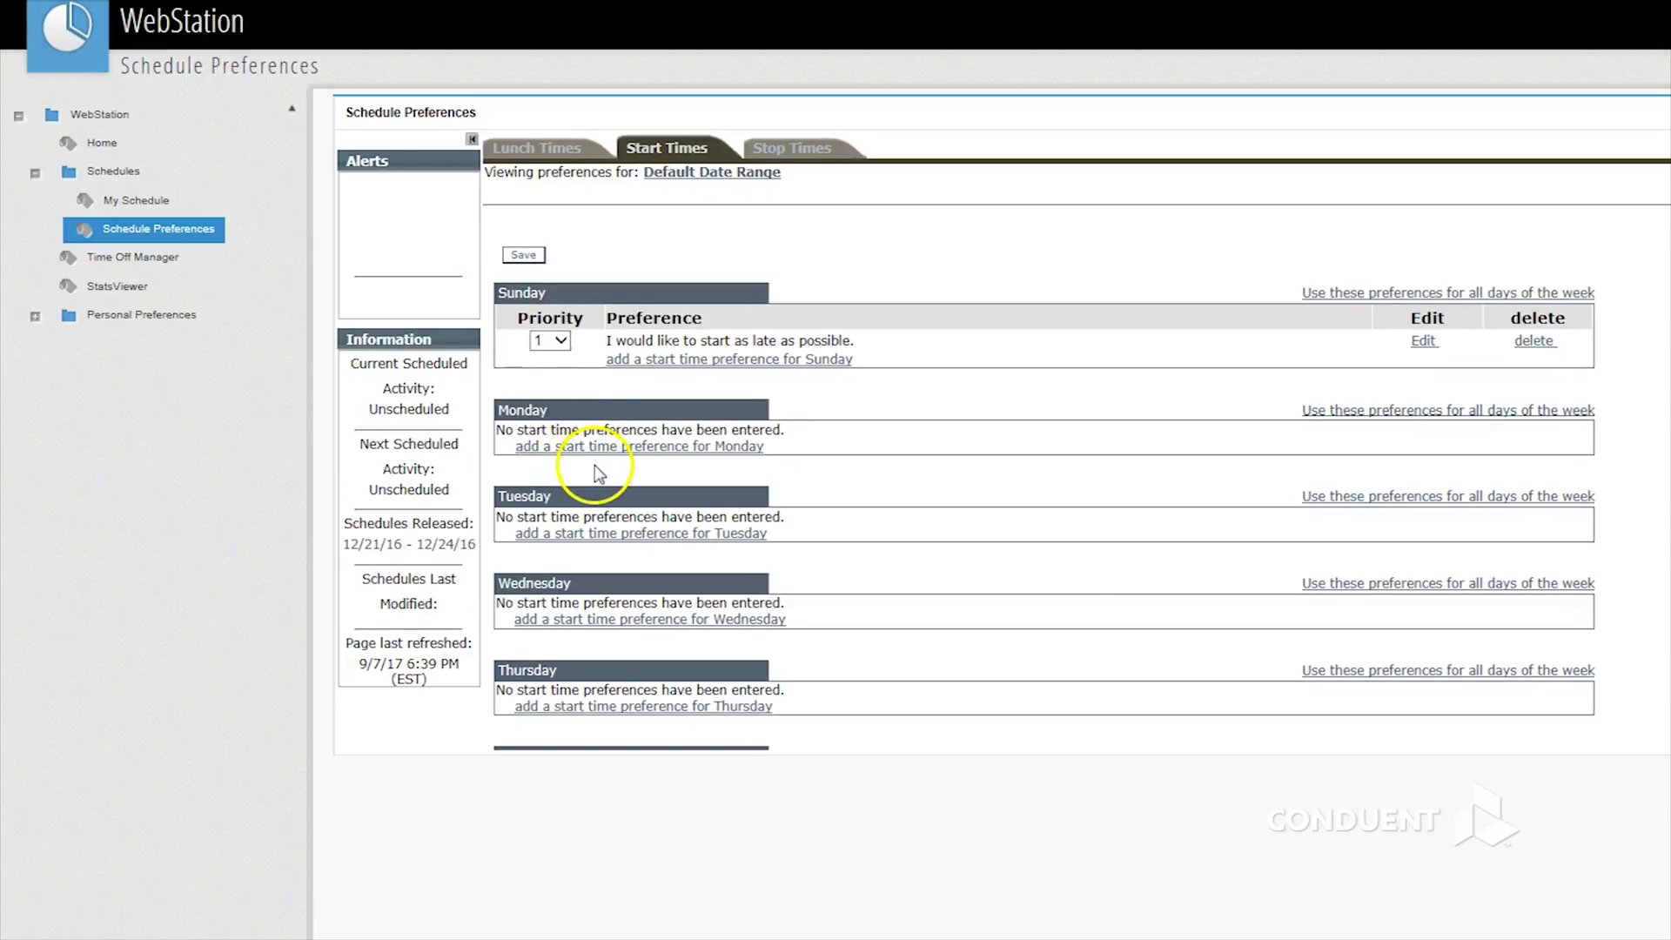
# - Set the Sunday start time preference's priority to 6 and apply it to all days of the week, saving the changes
pyautogui.click(560, 350)
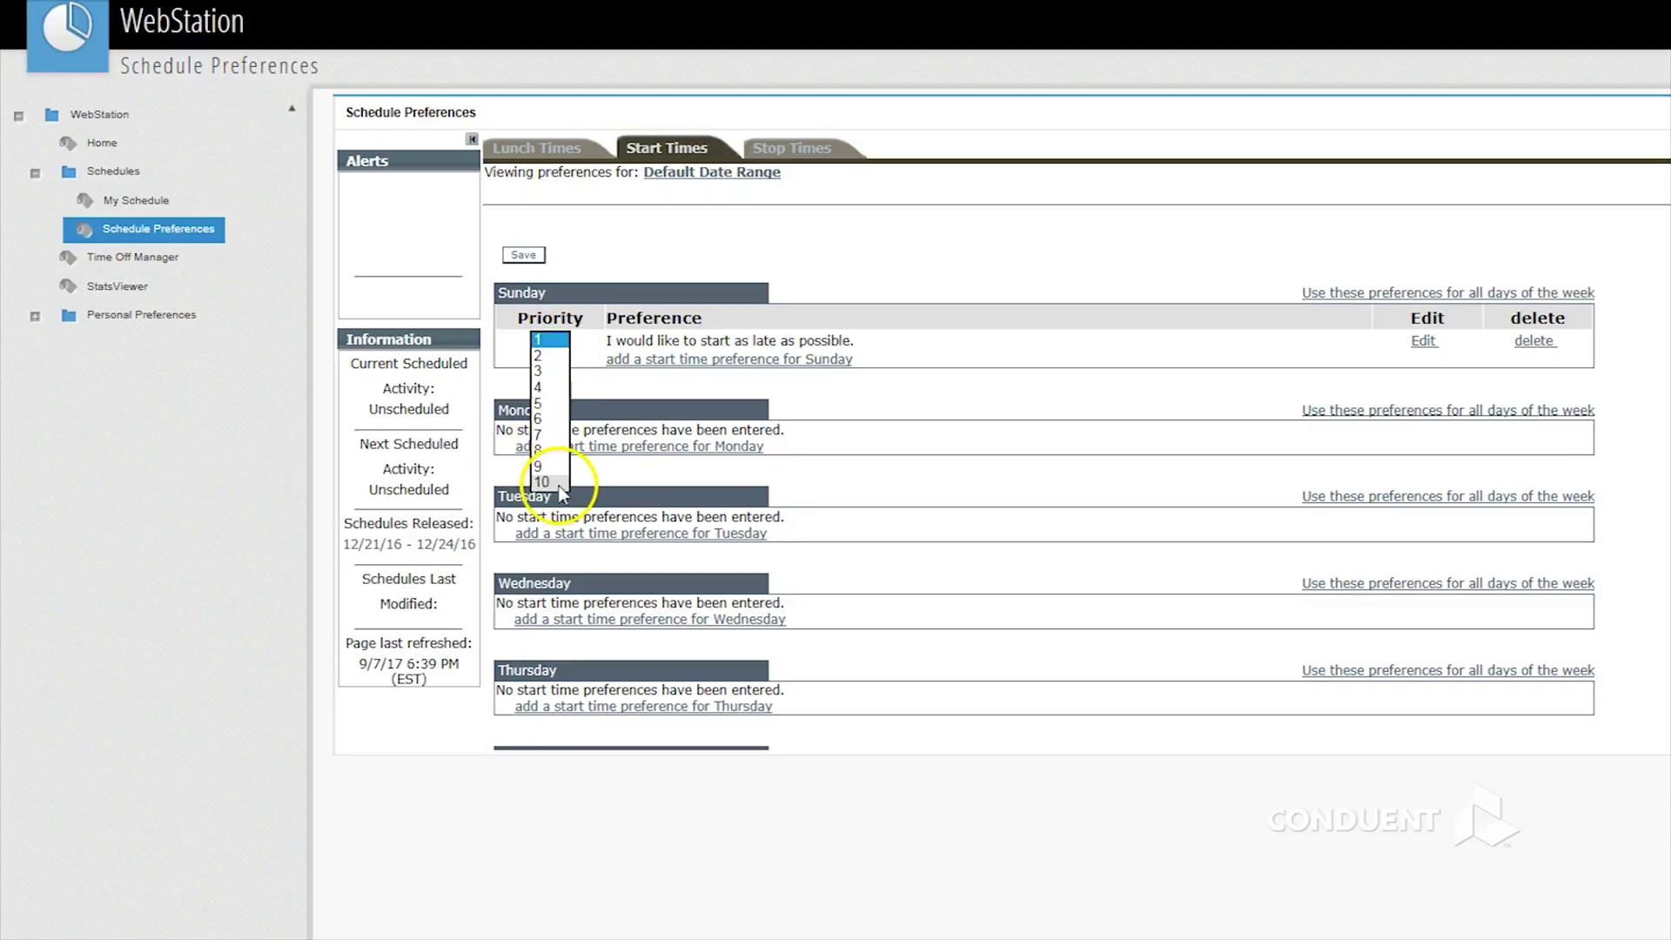
pyautogui.click(550, 421)
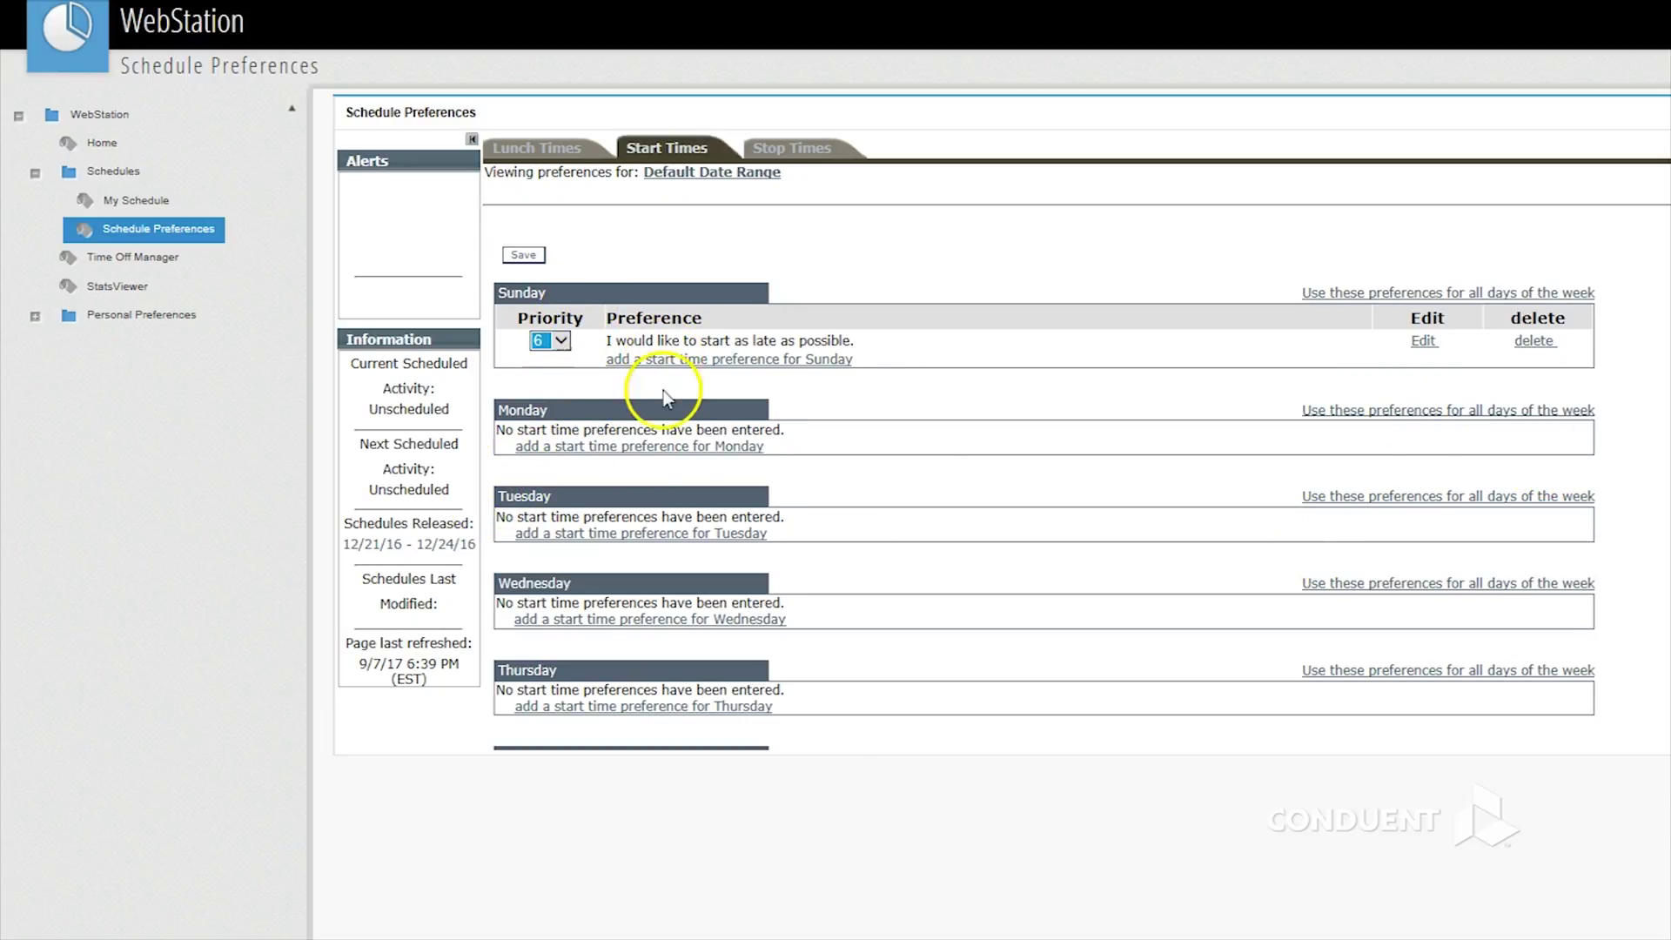
pyautogui.scroll(-2, 664, 409)
pyautogui.scroll(-1, 666, 419)
pyautogui.scroll(3, 666, 426)
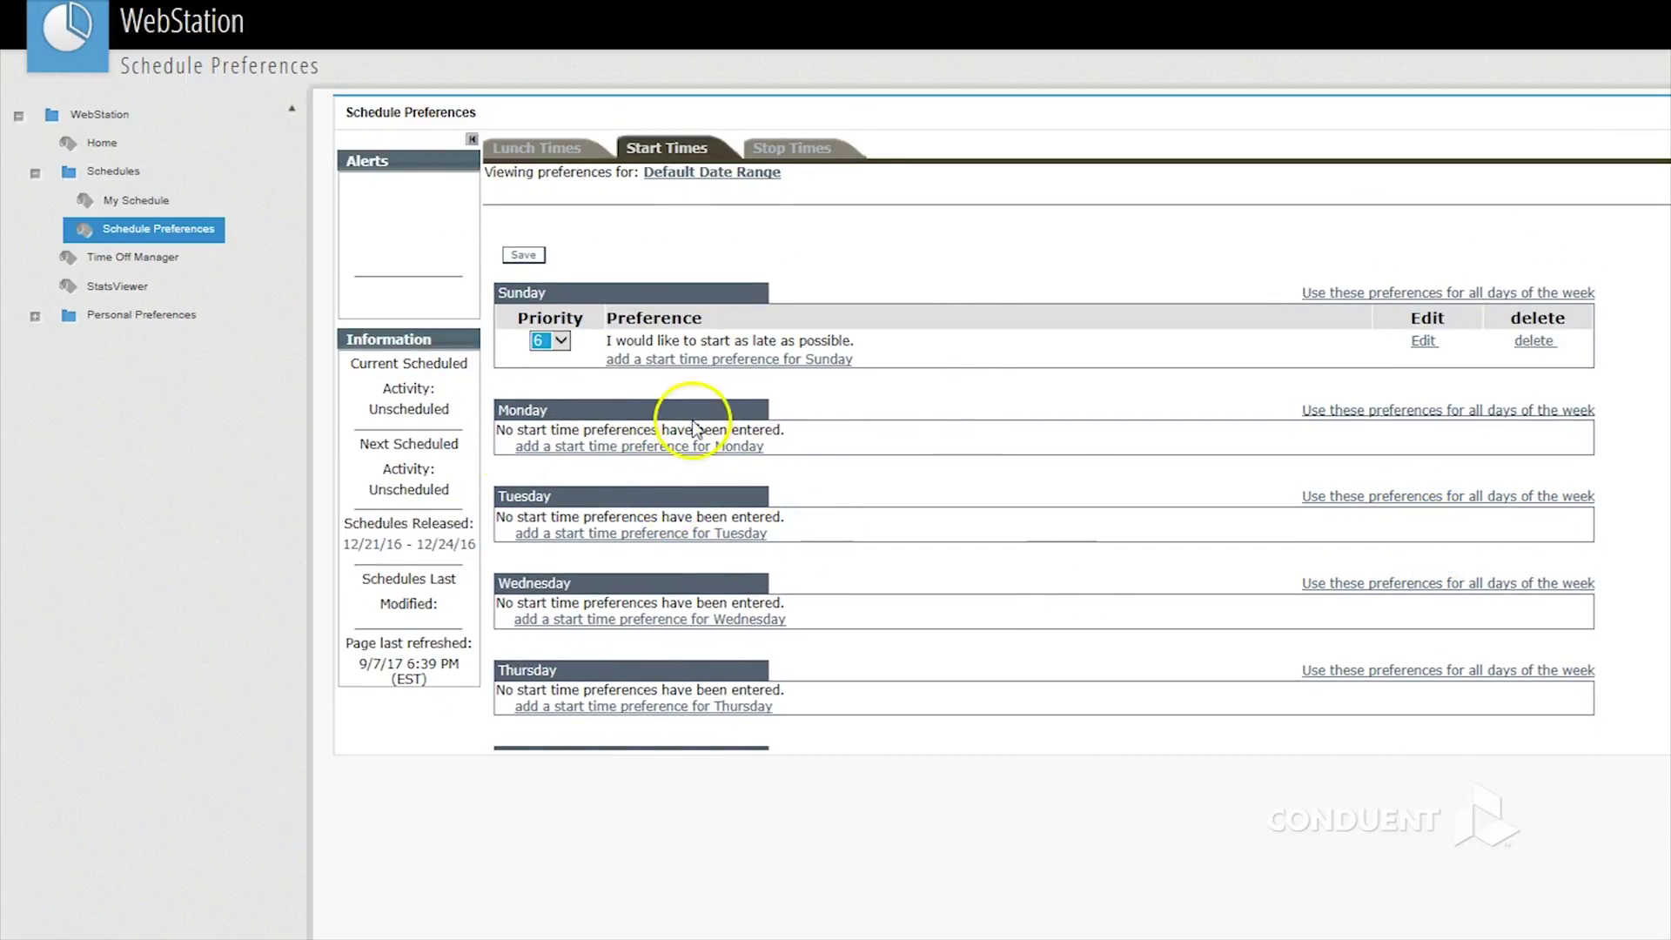
pyautogui.click(1441, 294)
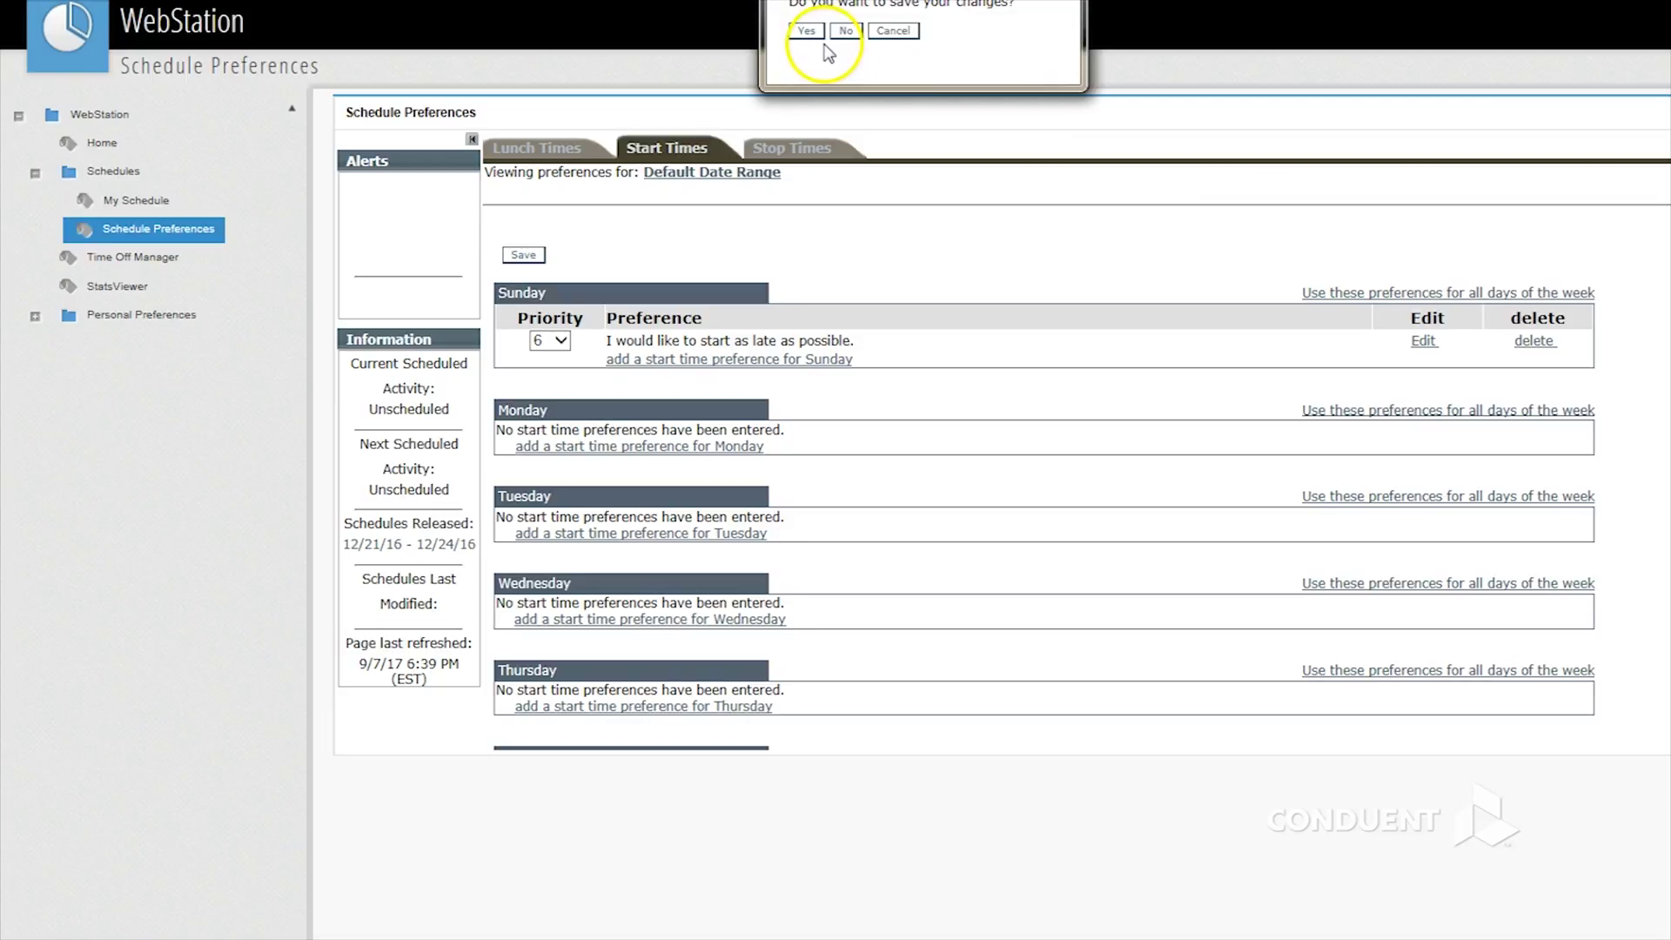
pyautogui.click(807, 31)
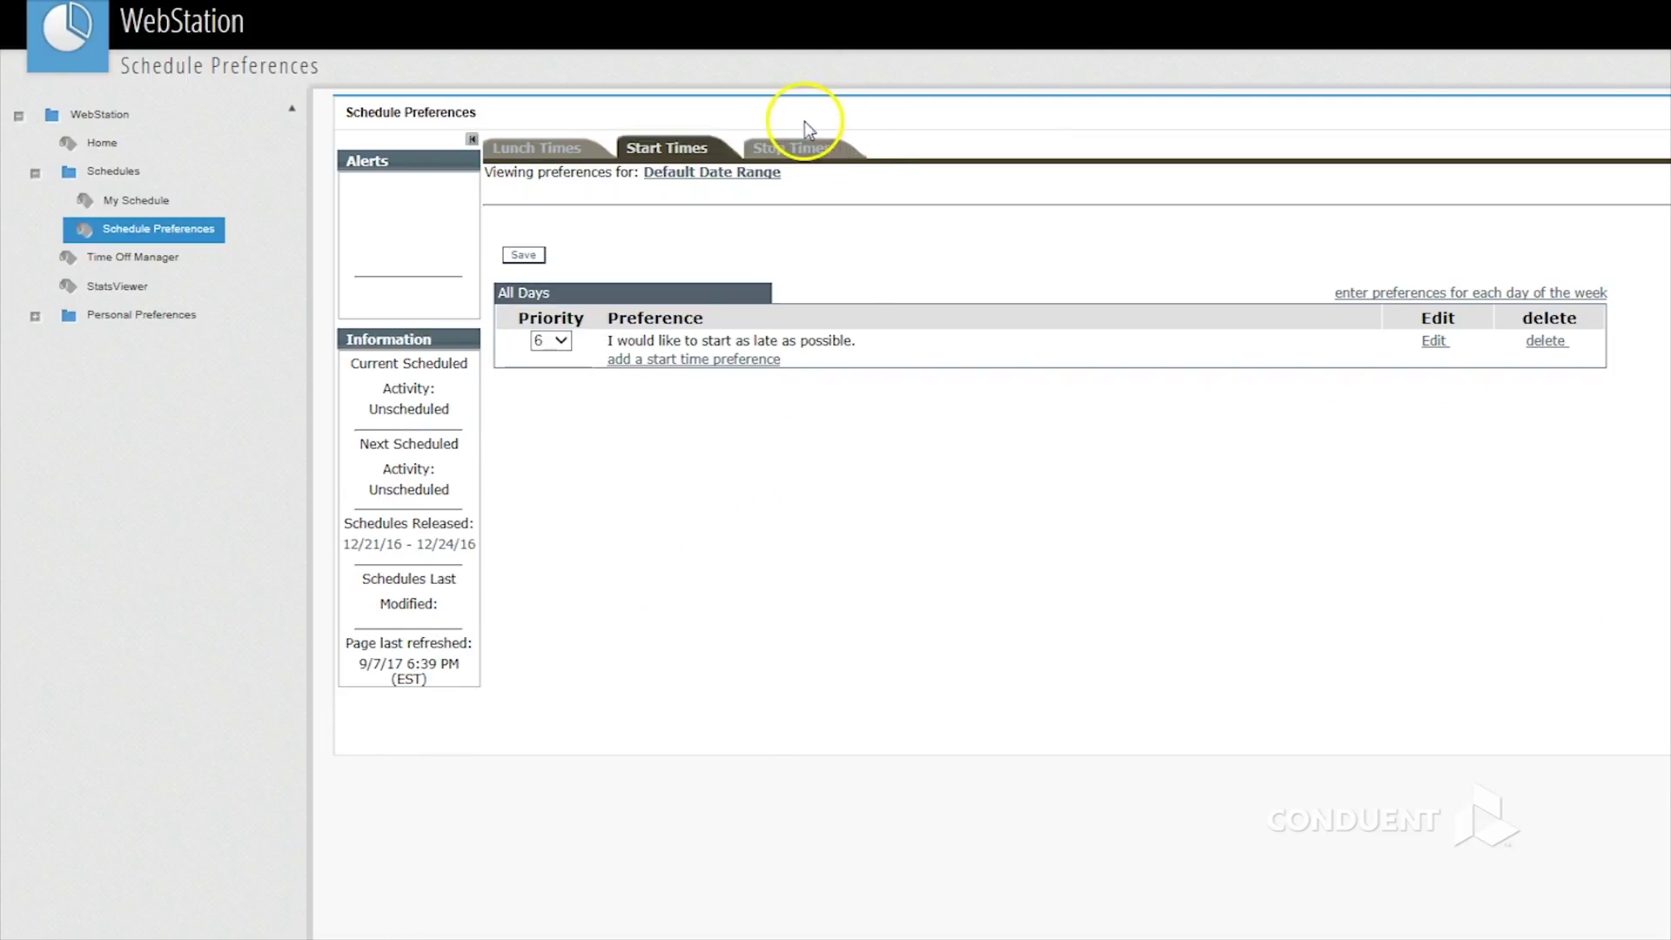
# - Add a Sunday stop time preference to stop as early as possible and apply it to all days of the week
pyautogui.click(799, 150)
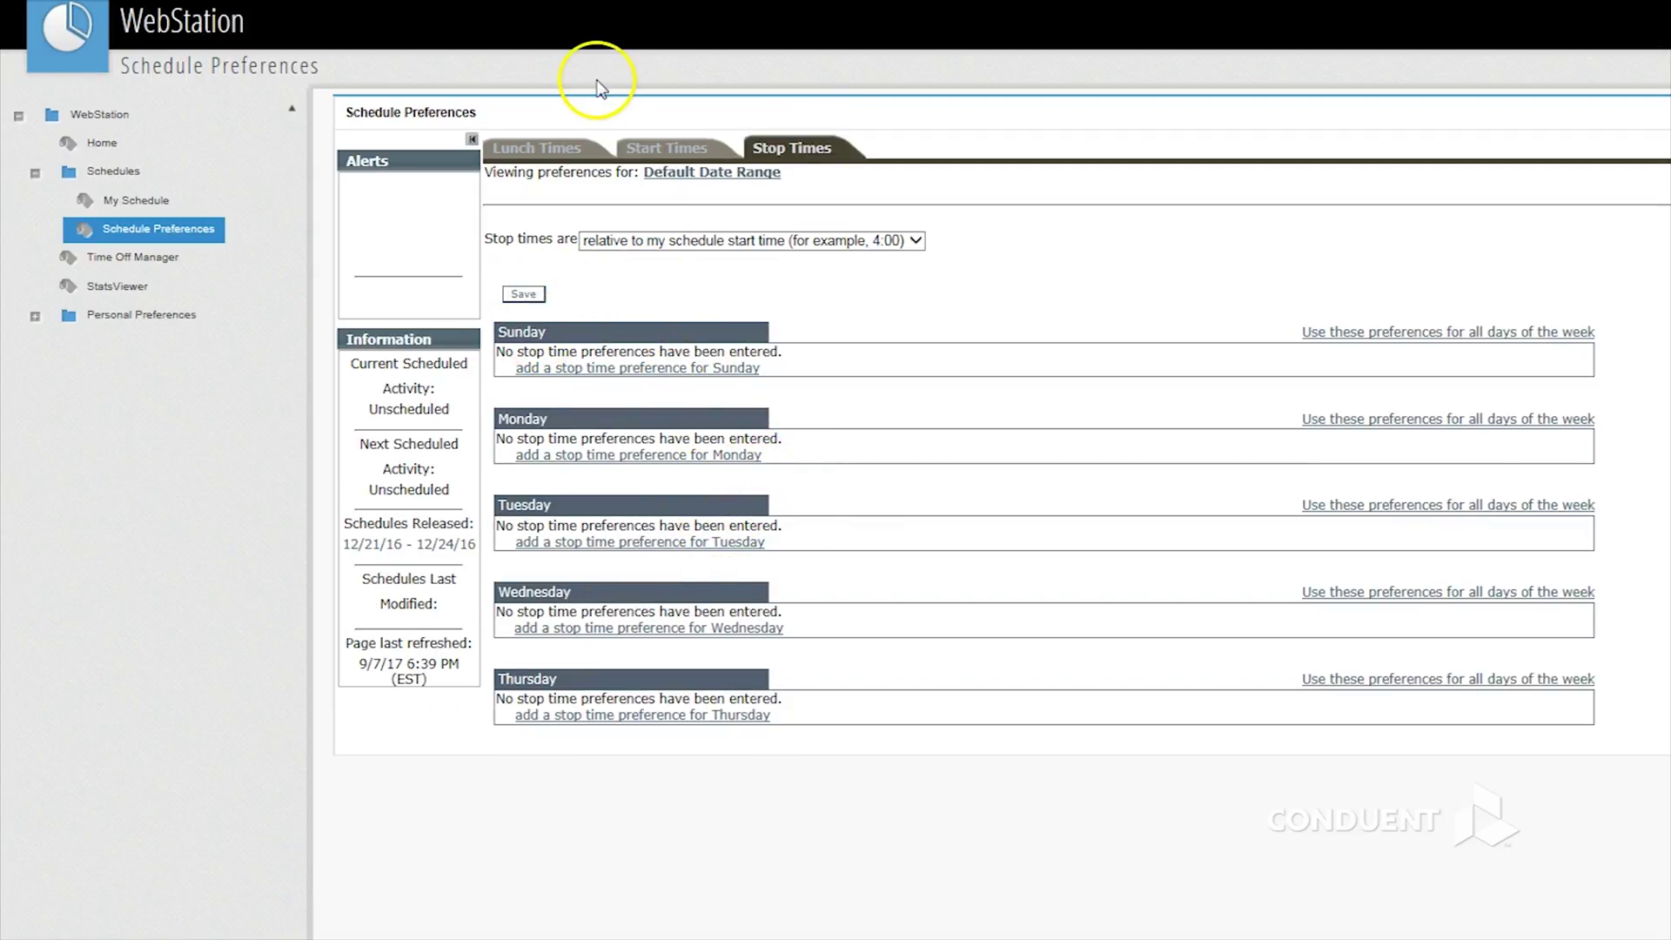
pyautogui.click(525, 294)
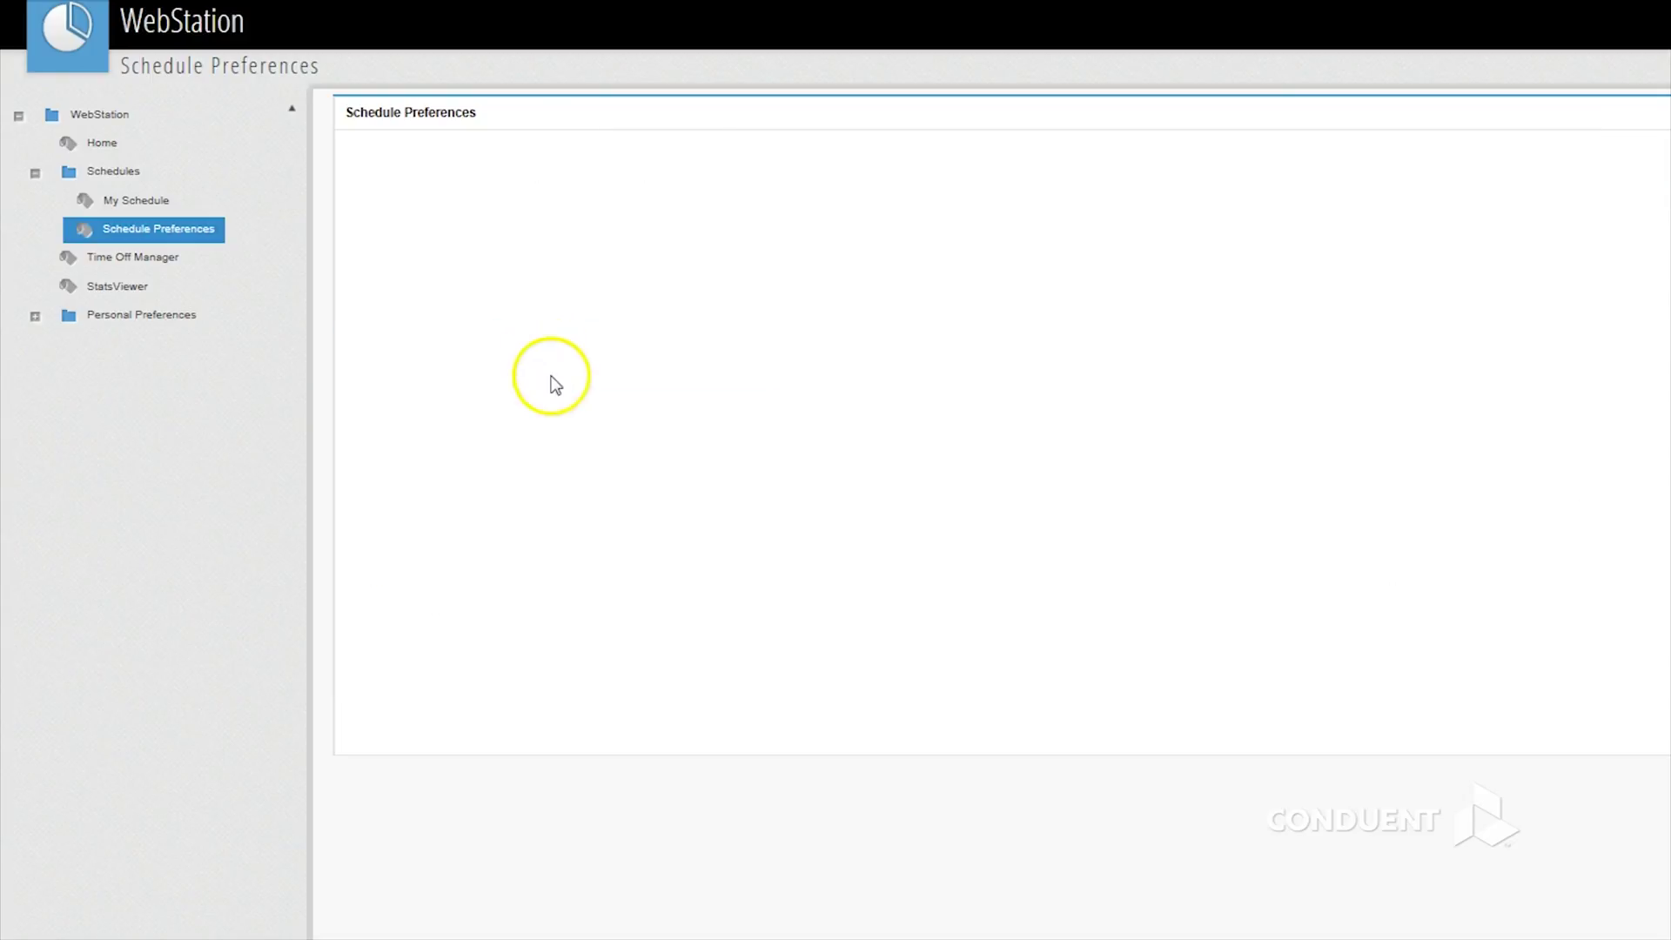
pyautogui.click(597, 370)
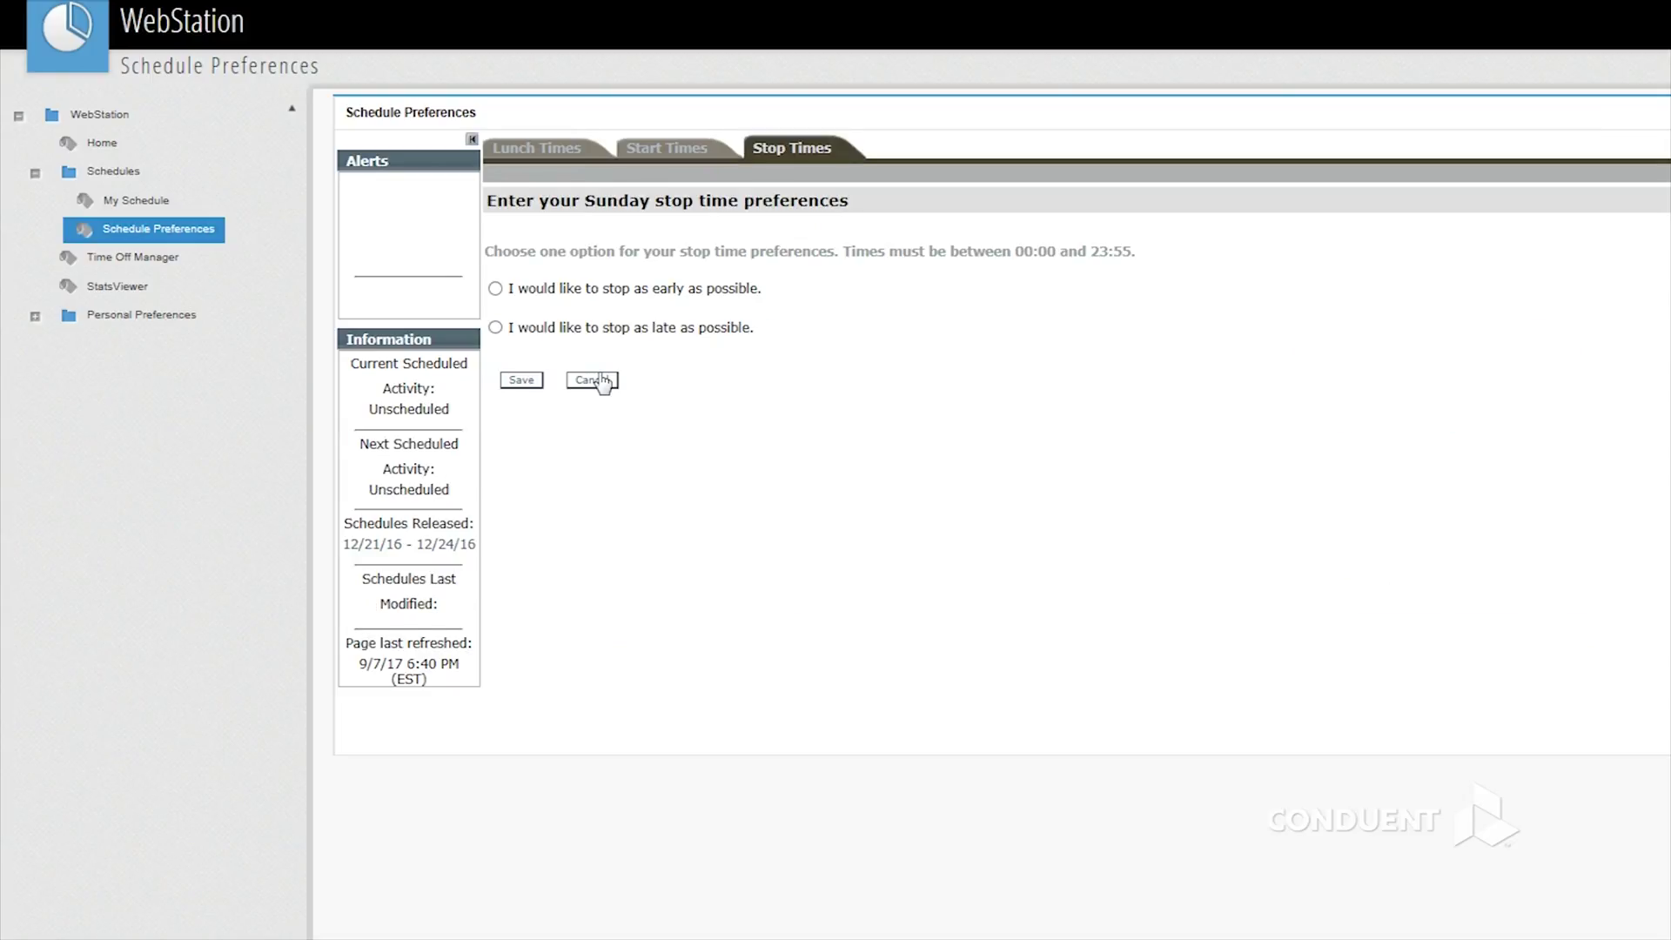
pyautogui.click(495, 288)
pyautogui.click(521, 380)
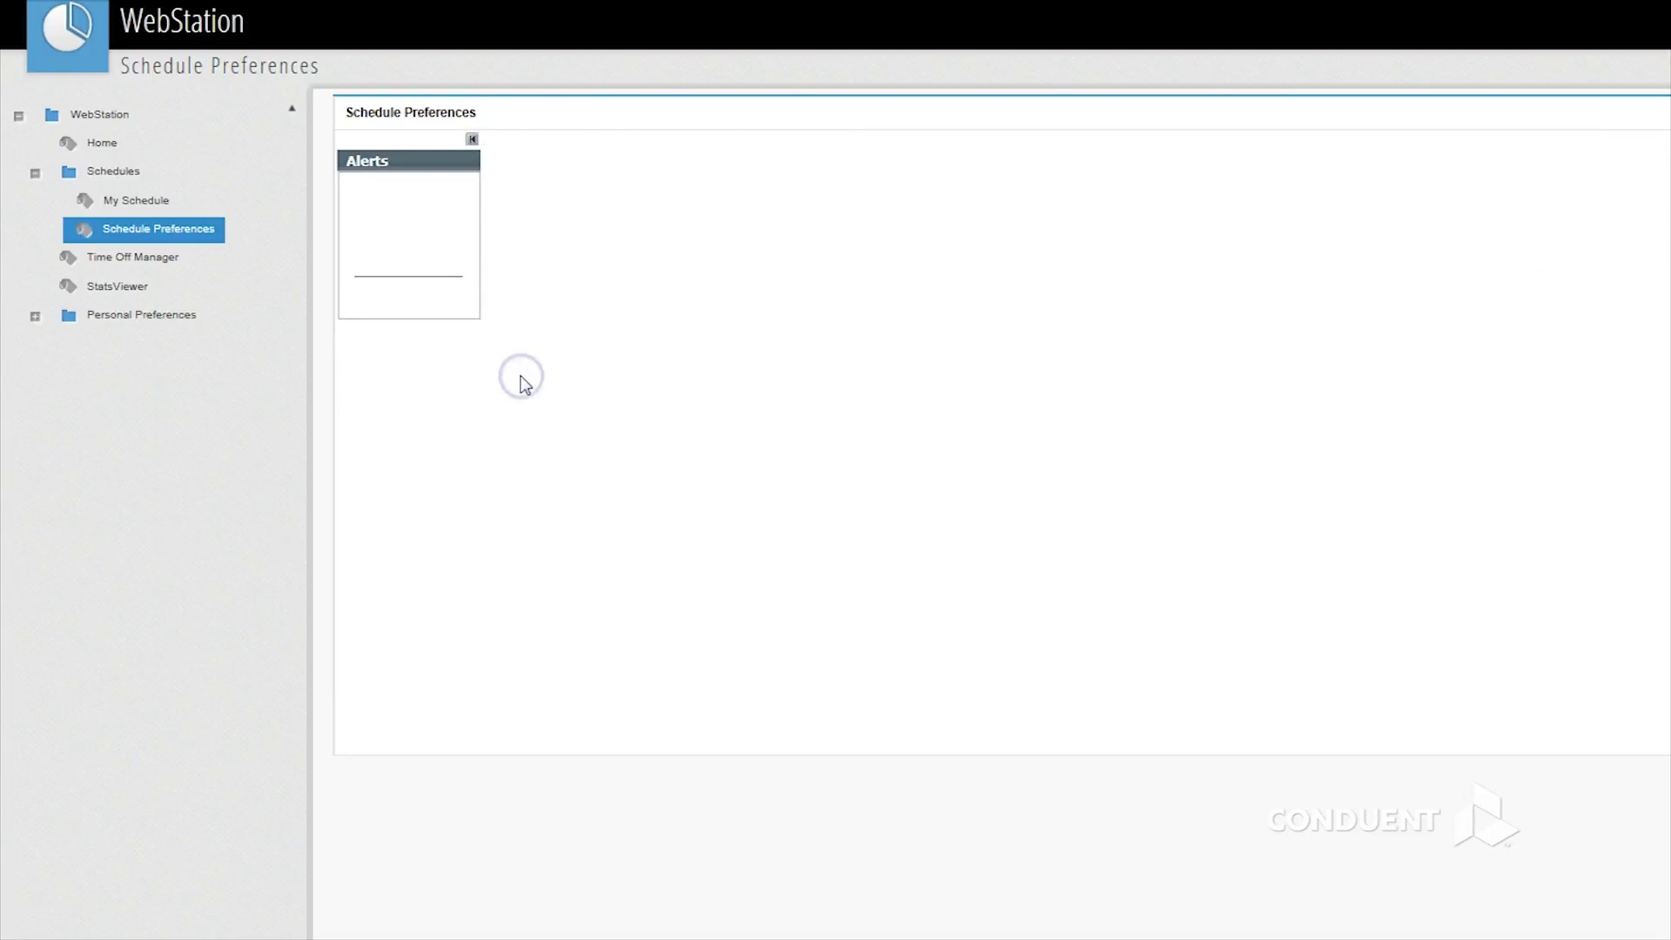
pyautogui.click(1423, 332)
pyautogui.click(1132, 512)
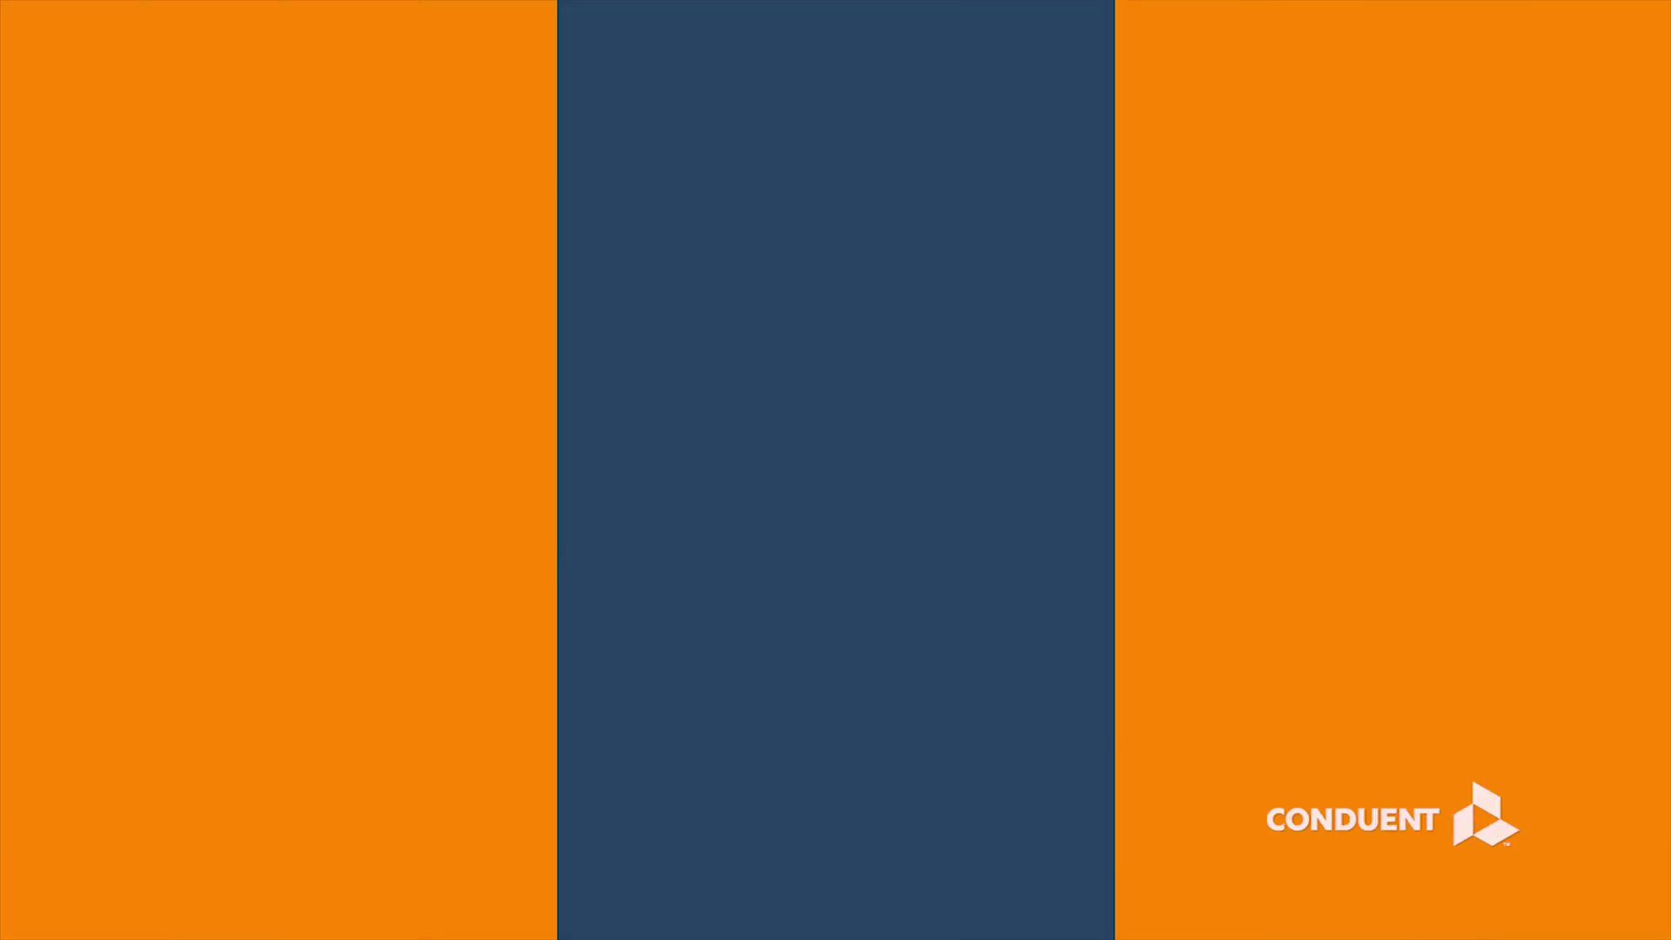